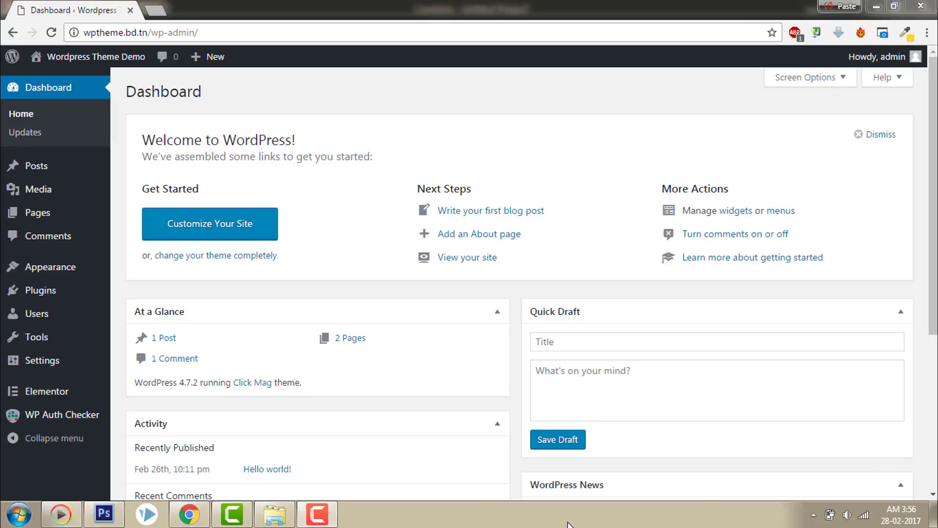
- Go to Appearance > Themes, then open the Click Mag Options General tab
mouse_move(39, 268)
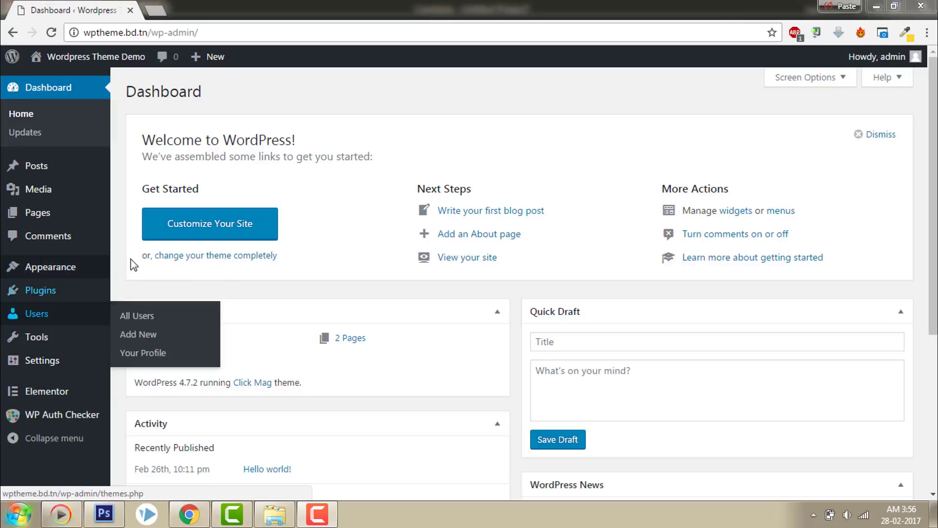
click(130, 269)
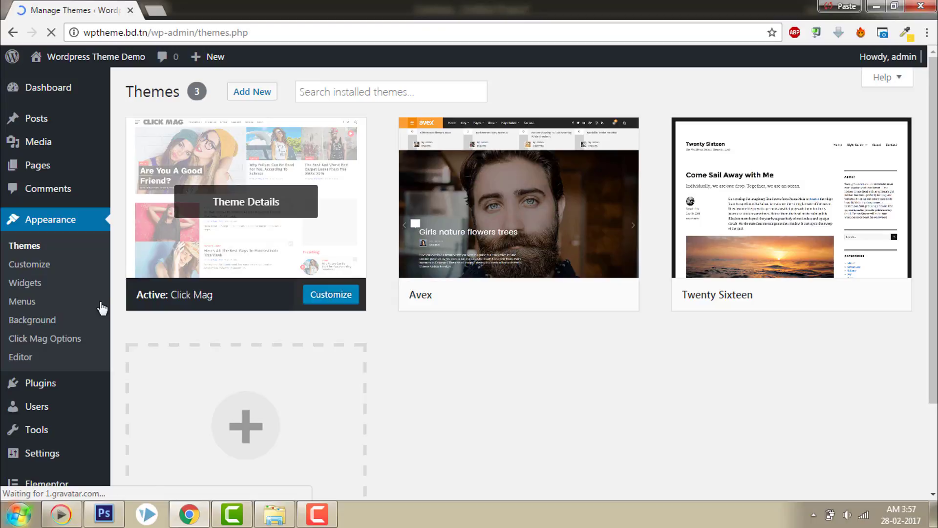
click(57, 339)
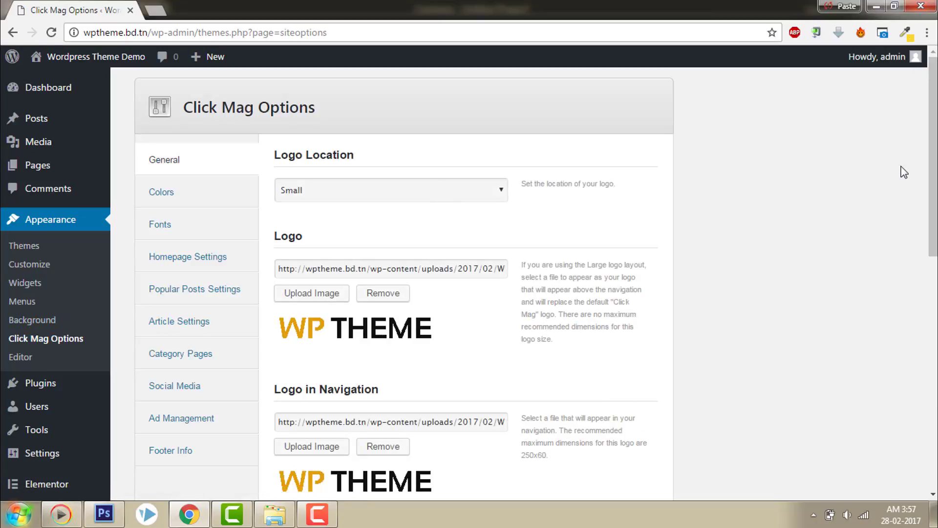
- Look through the Logo Location choices several times without changing them
mouse_move(934, 143)
mouse_down()
mouse_move(934, 207)
mouse_move(934, 145)
mouse_move(934, 162)
mouse_up()
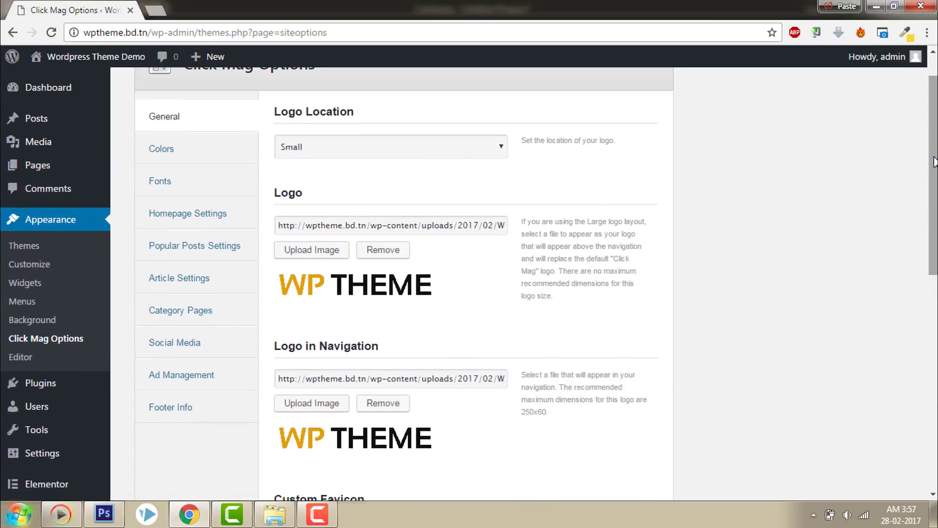
click(423, 151)
click(423, 151)
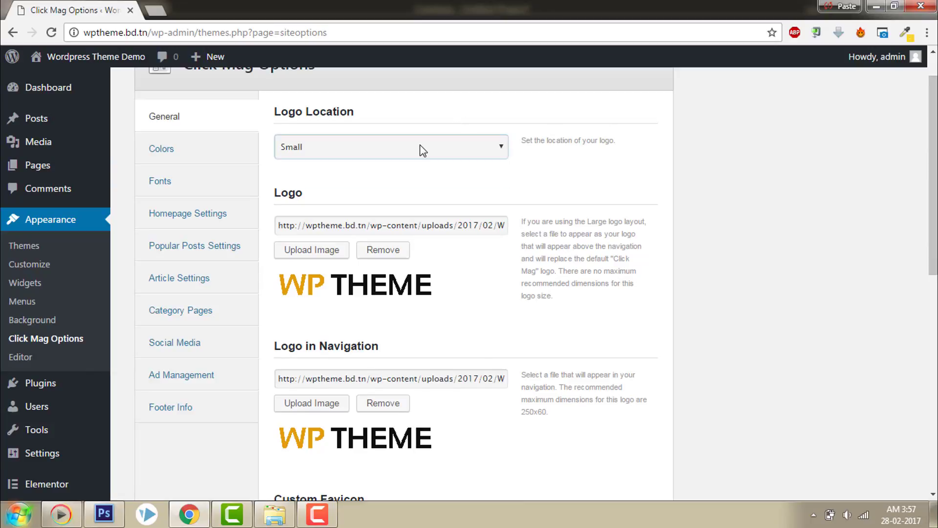
click(423, 151)
click(423, 151)
click(423, 151)
click(423, 151)
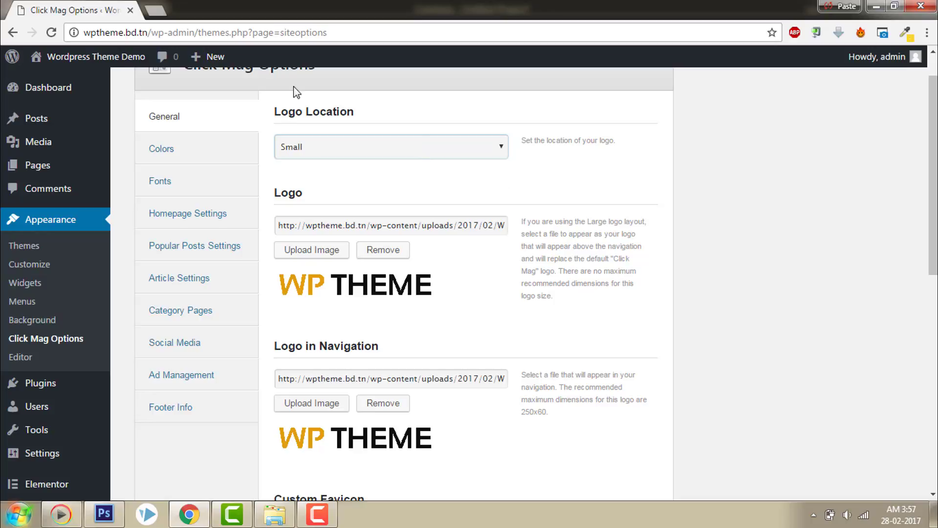
- Open the live site in a new tab, keeping Logo Location at Small
right_click(90, 54)
click(121, 63)
click(232, 6)
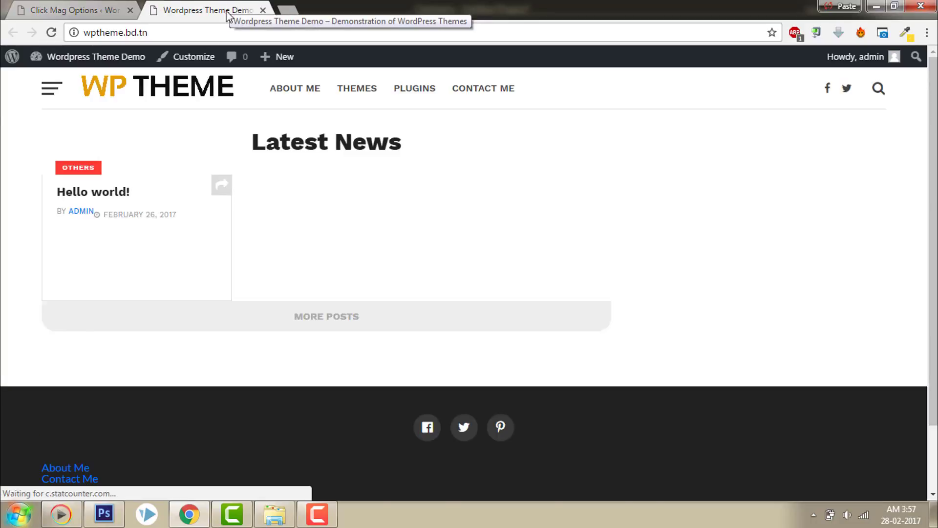
click(105, 6)
click(326, 146)
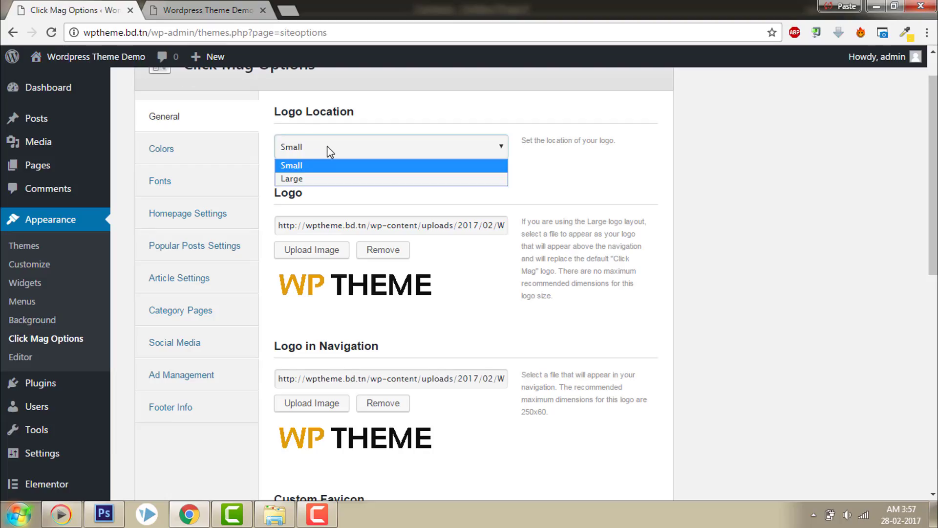
click(312, 117)
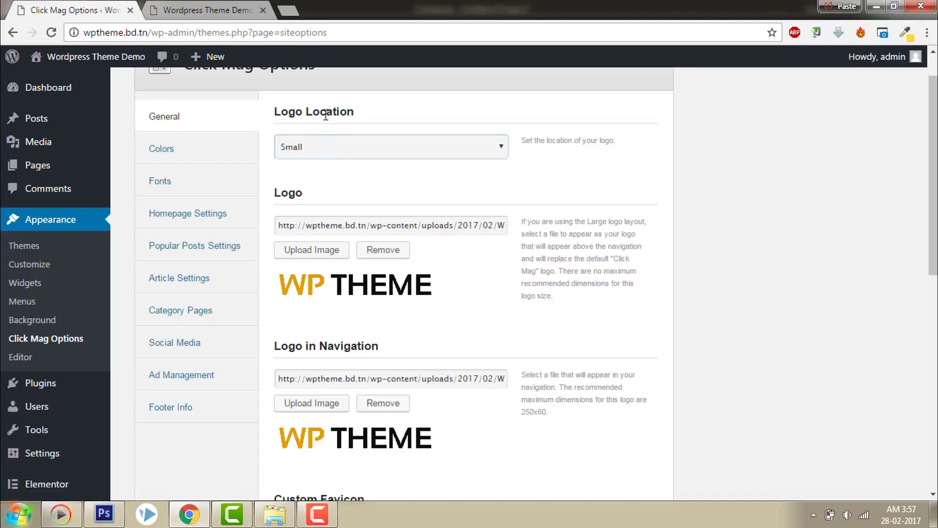
click(194, 7)
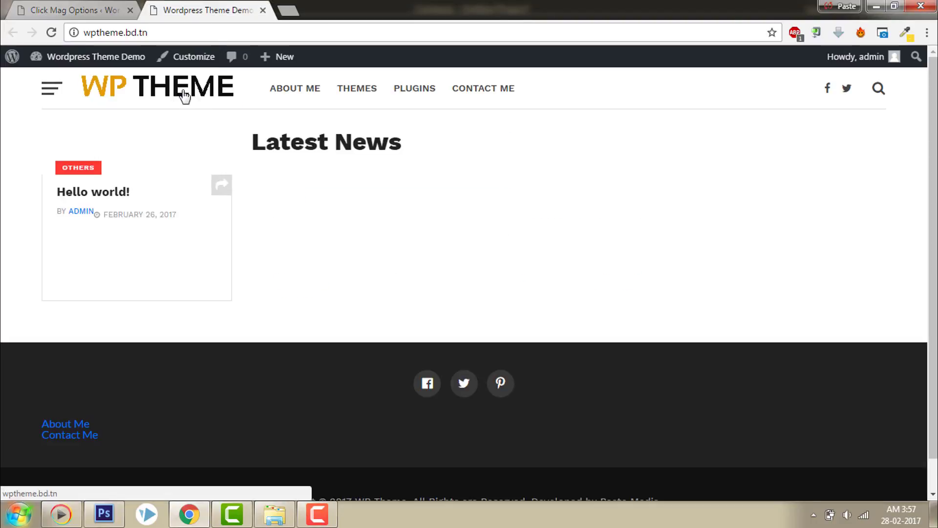
- Set Logo Location to Large, save all changes, and reload the site to see the centred logo
click(73, 8)
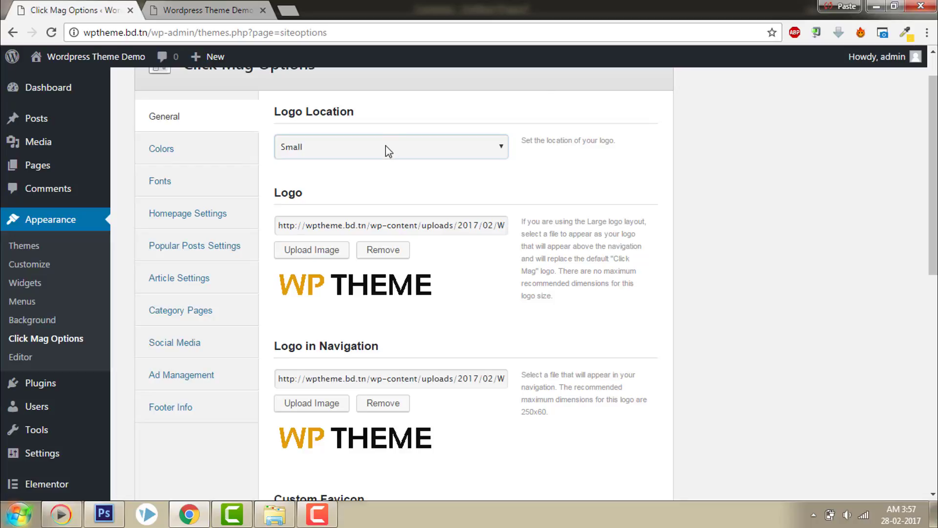
click(383, 147)
click(376, 179)
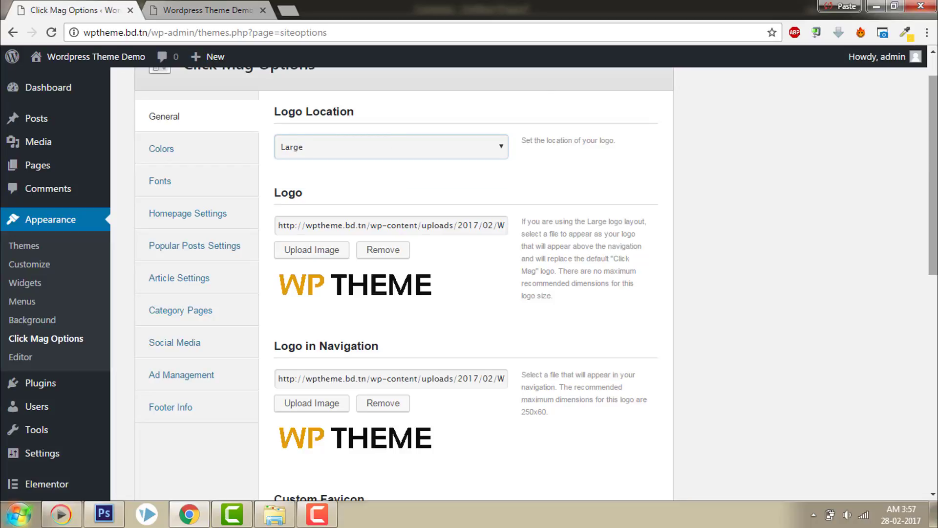
drag(933, 220, 934, 435)
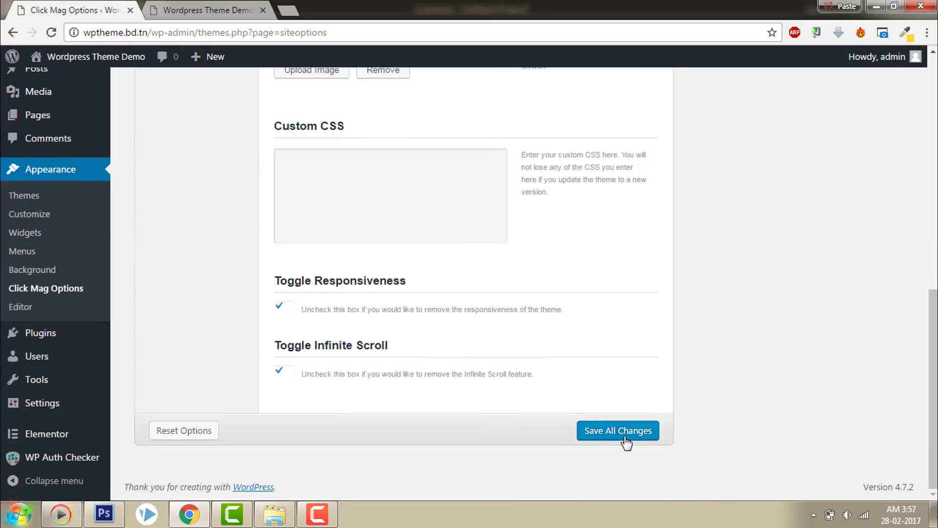
click(626, 437)
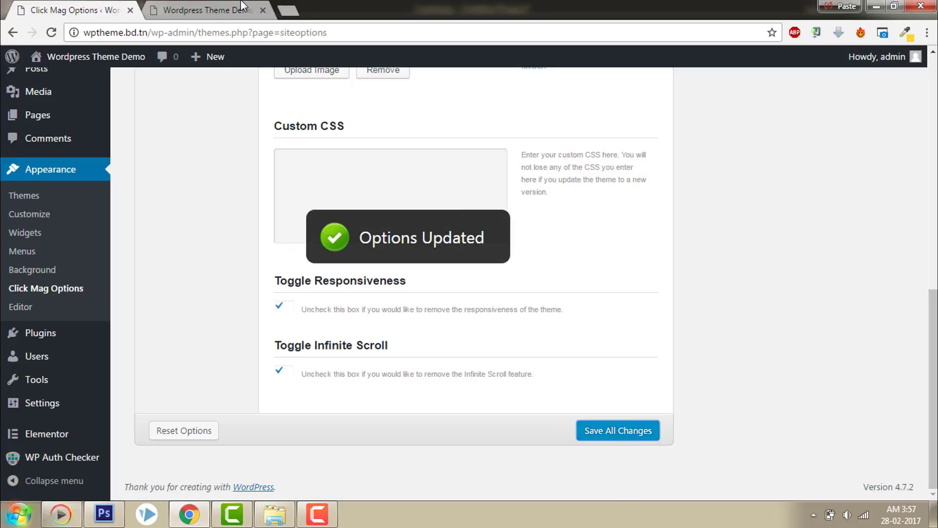
click(243, 10)
click(52, 32)
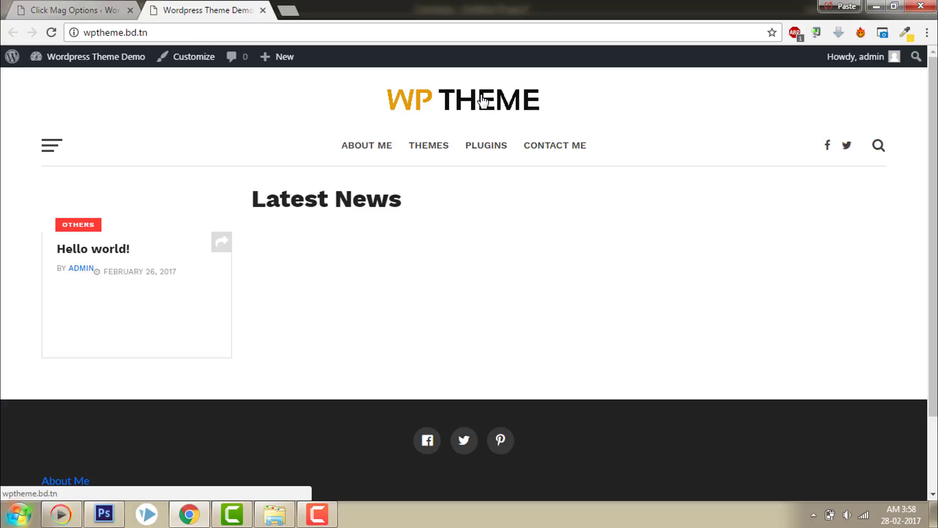
click(74, 10)
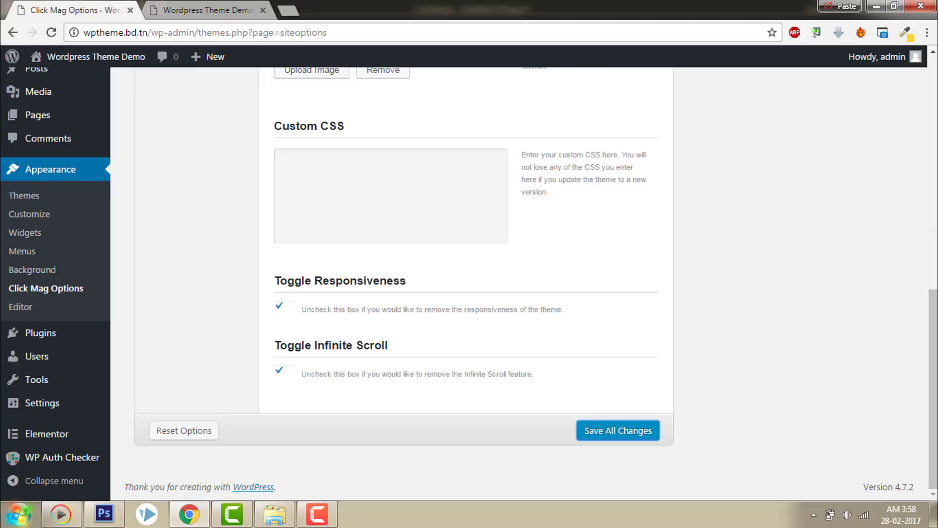
- Switch Logo Location back to Small, save, and reload the site to confirm the logo beside the menu
scroll(396, 238, up, 10)
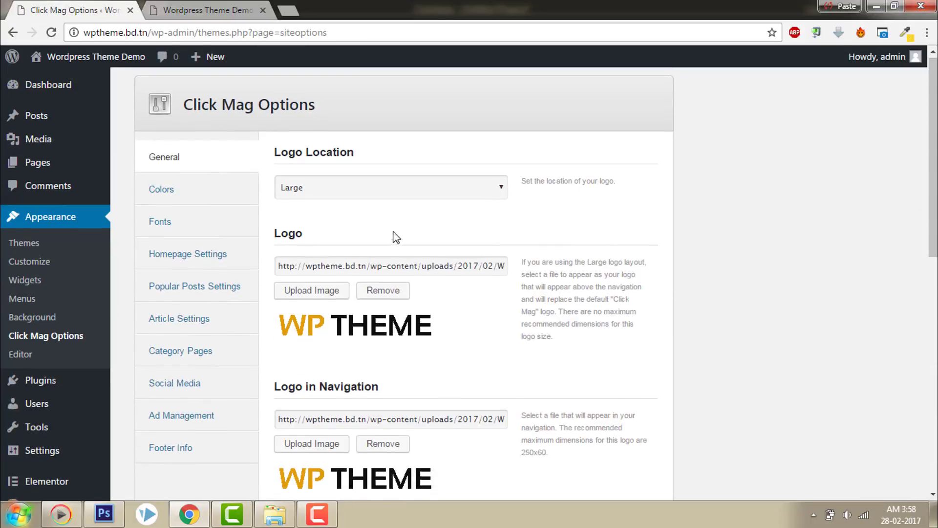
click(392, 195)
click(388, 202)
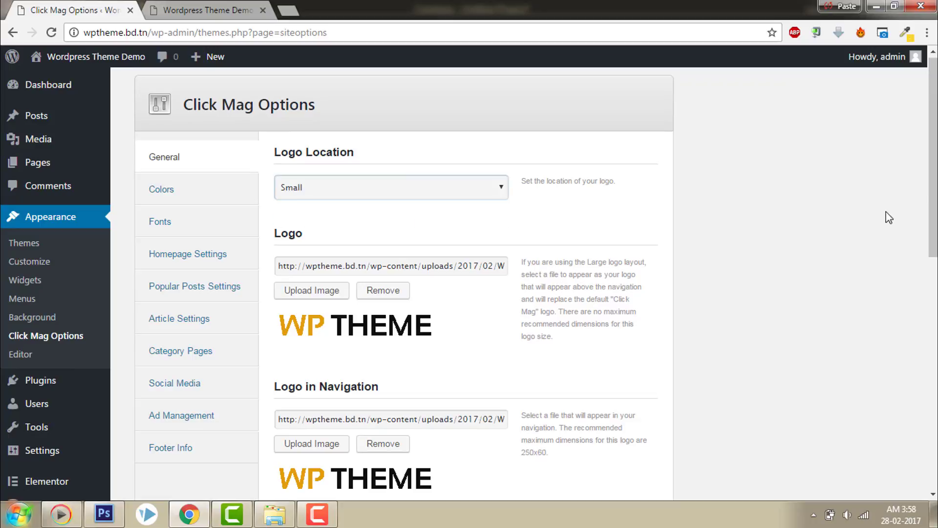
scroll(888, 217, down, 10)
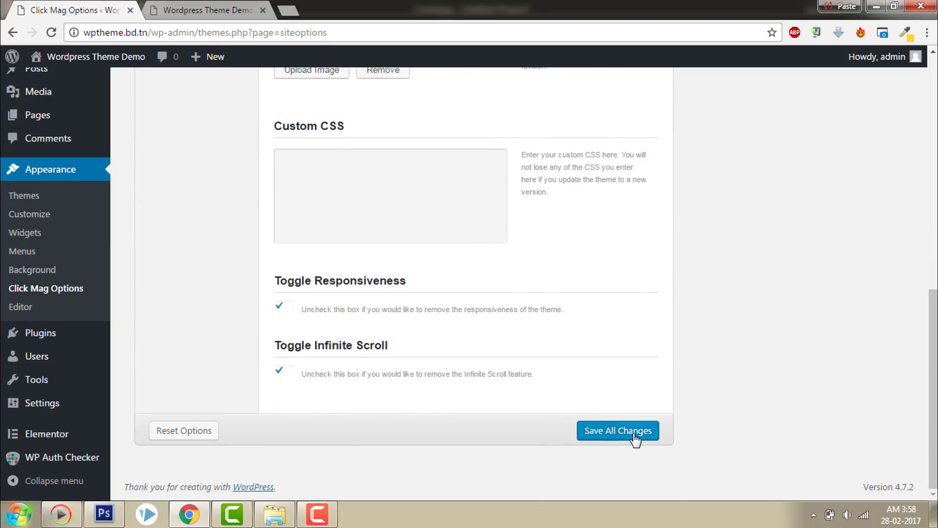
click(634, 439)
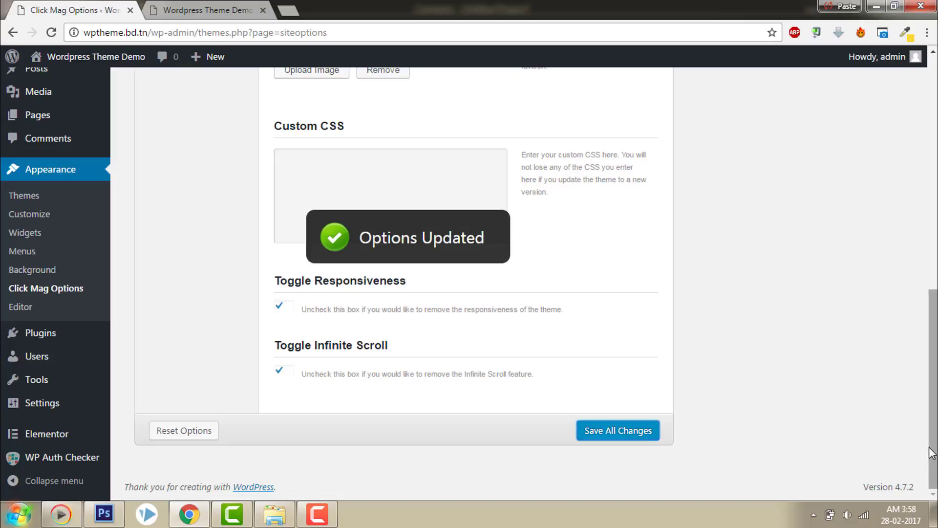
drag(930, 452, 925, 269)
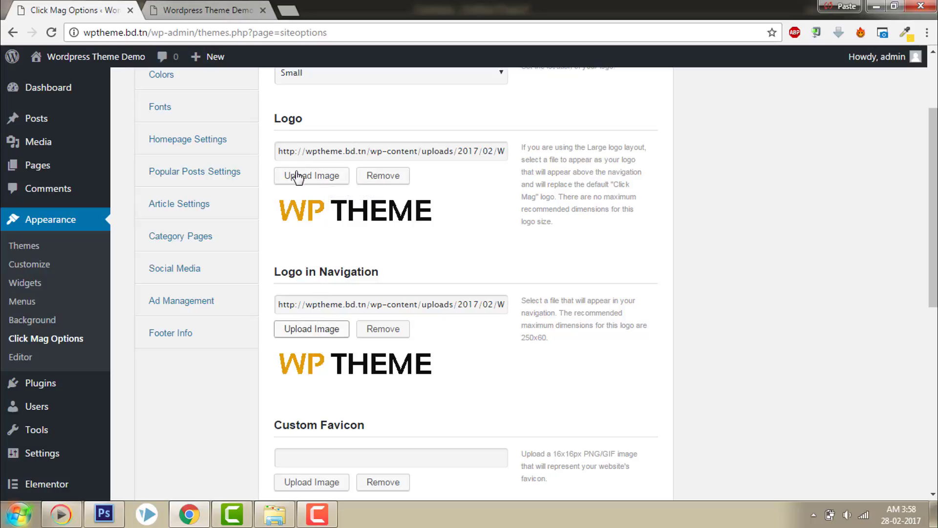
click(235, 10)
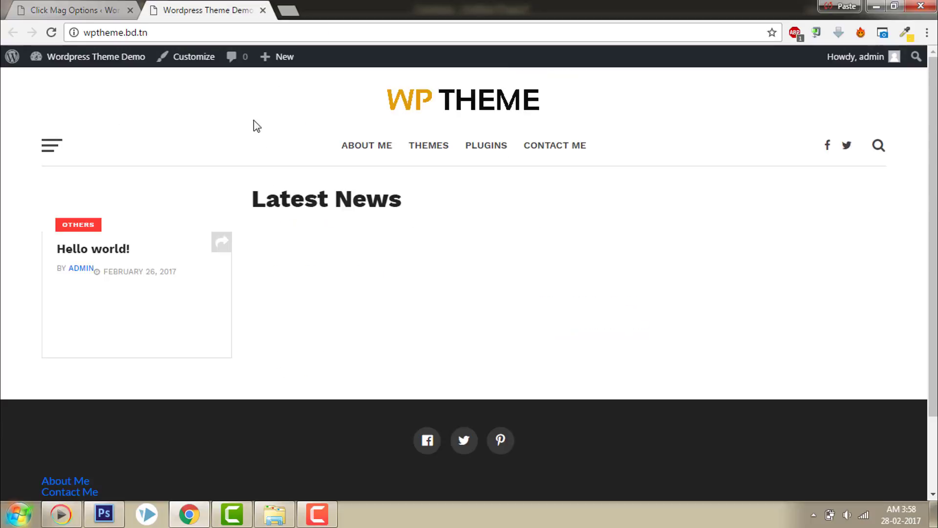
click(52, 33)
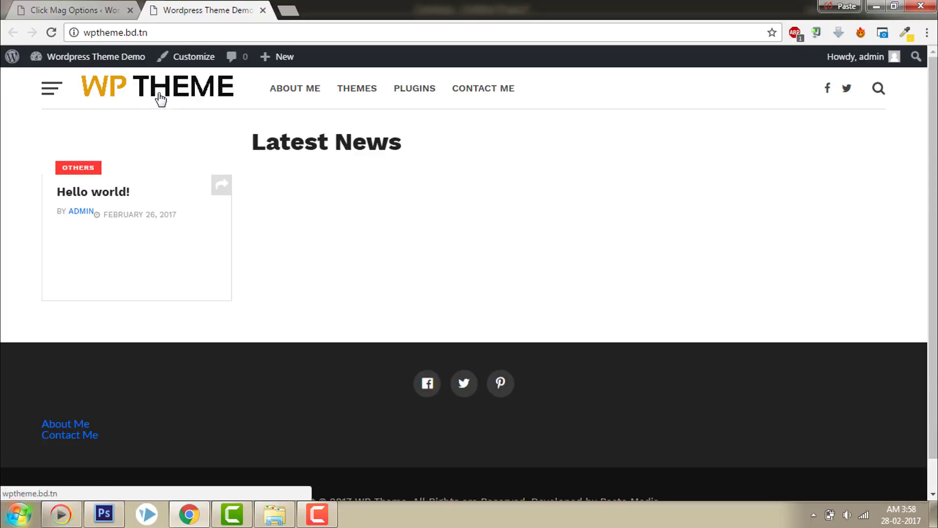
click(32, 8)
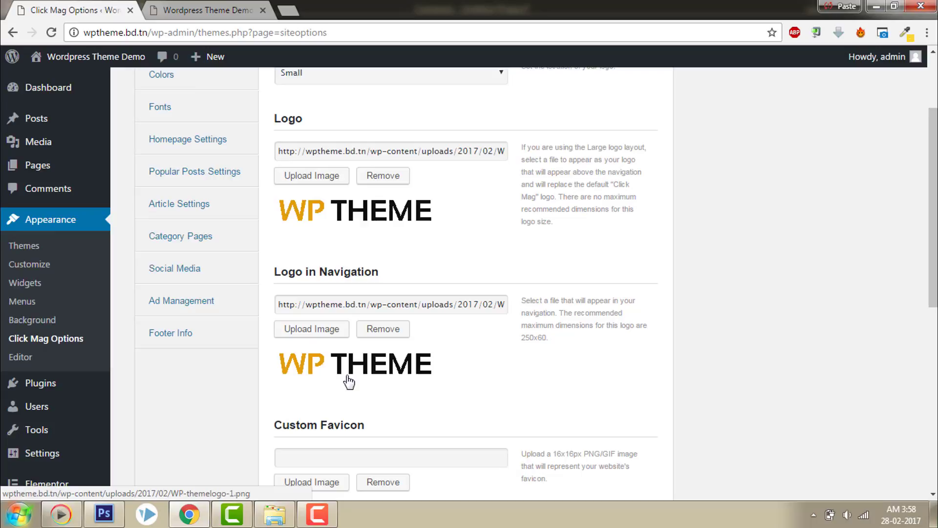
click(211, 3)
click(49, 7)
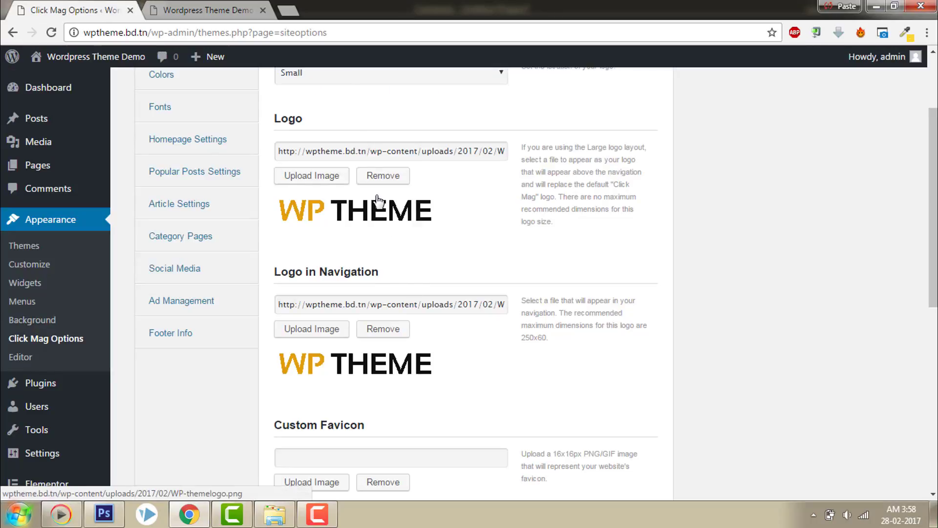
scroll(327, 276, up, 3)
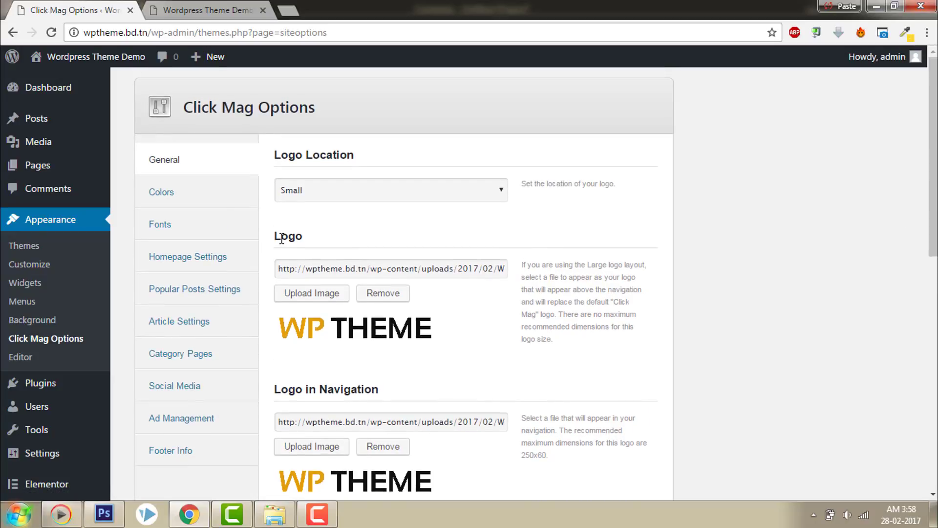
- Open the Click Mag colour settings, comparing with the live site tab
click(180, 192)
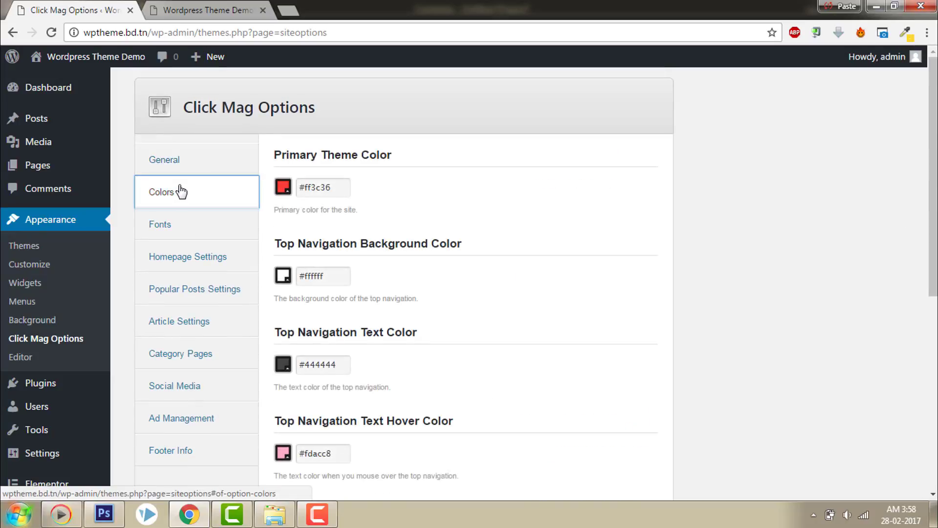
click(211, 7)
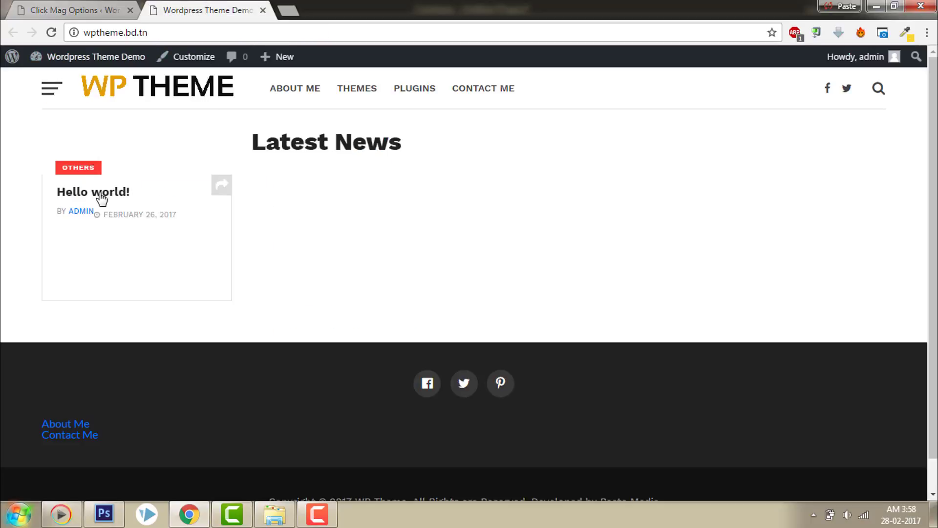
click(82, 7)
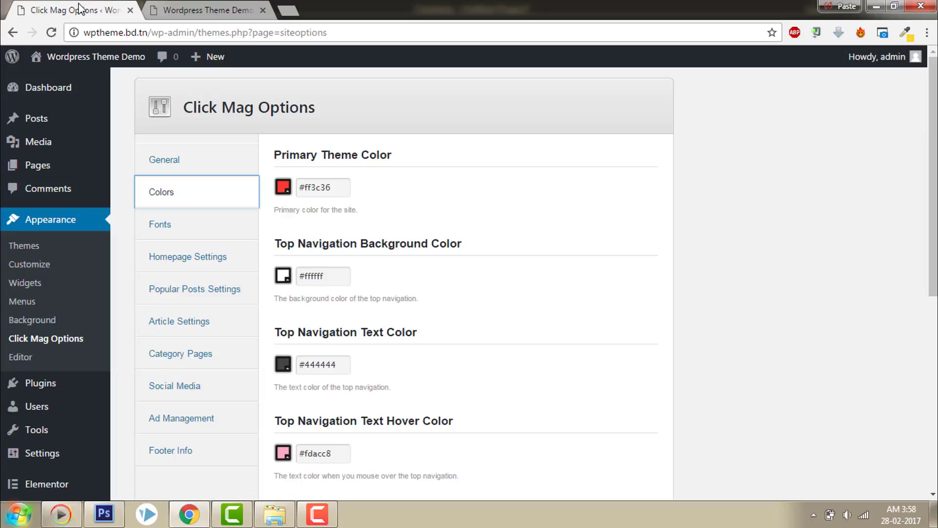
click(191, 6)
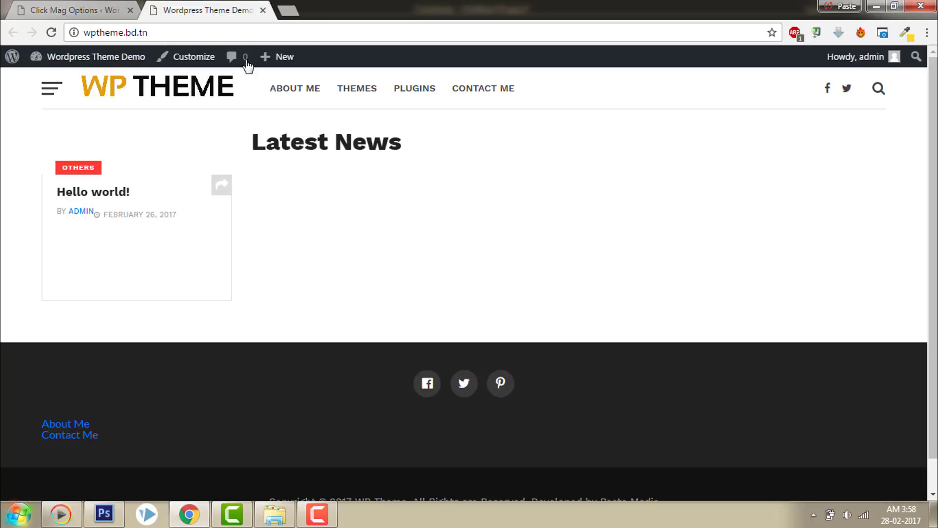
click(69, 6)
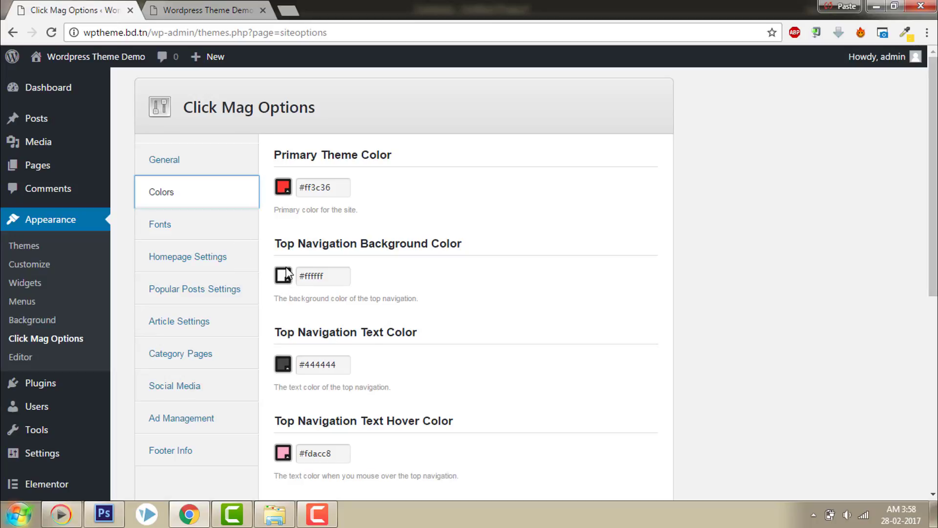
- Set Top Navigation Background Color to light teal #96f2e0 and save all changes
click(285, 275)
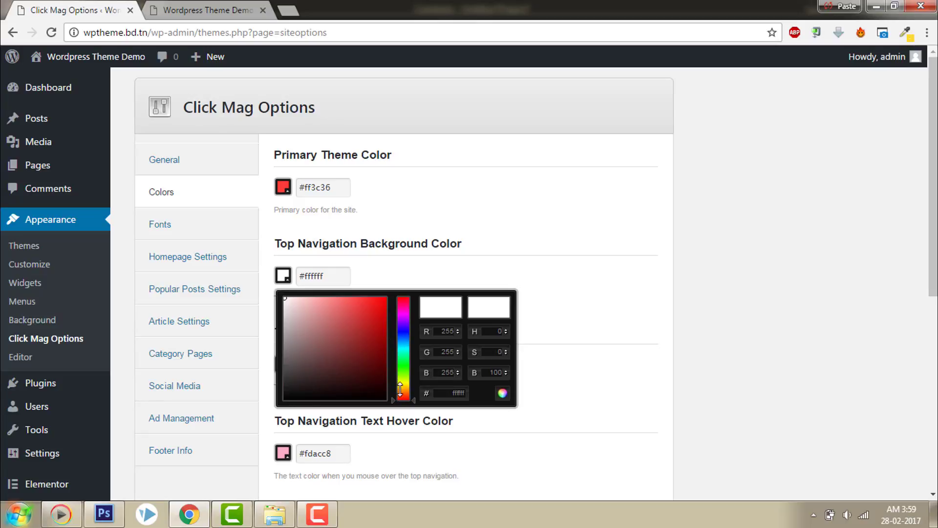
drag(399, 390, 403, 351)
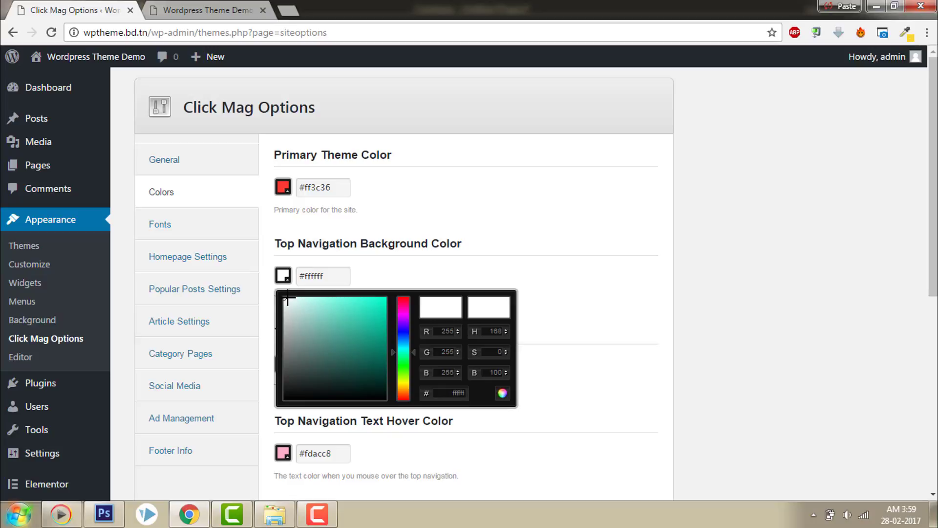
drag(288, 300, 329, 299)
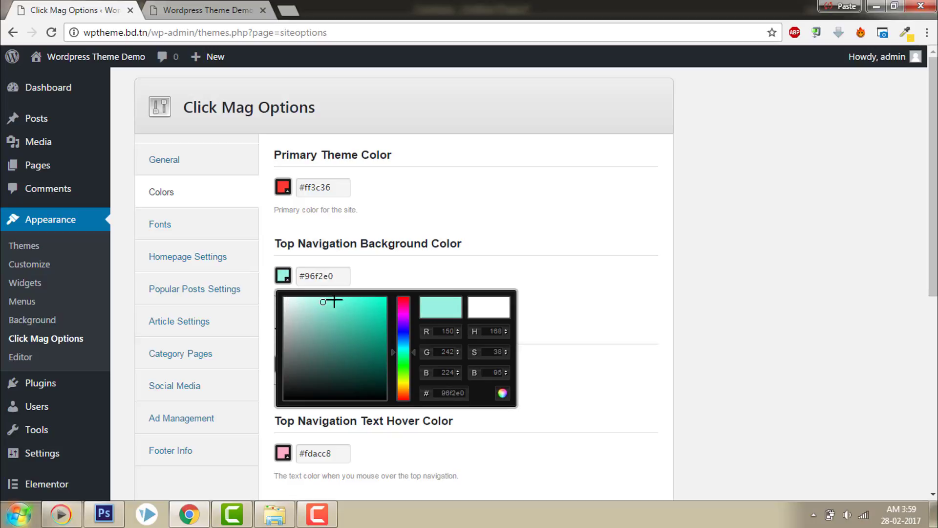
click(480, 262)
scroll(479, 293, down, 8)
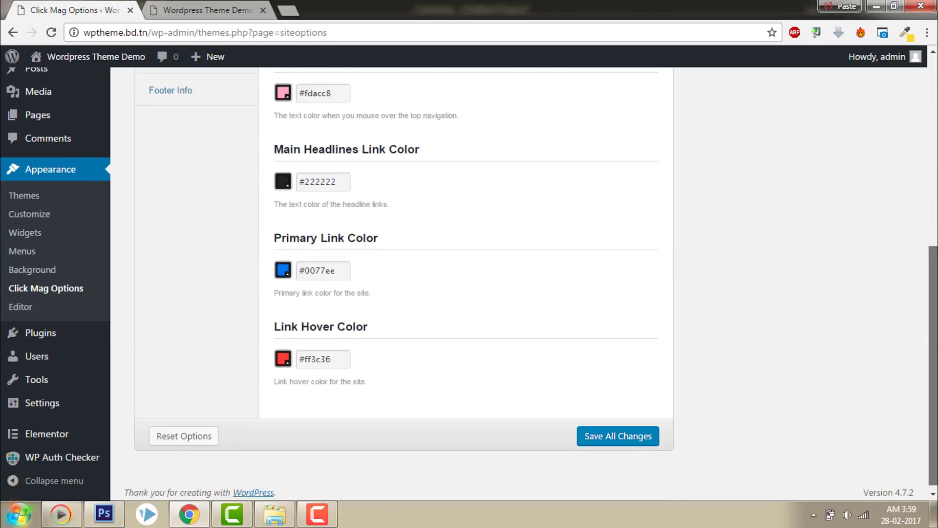
click(638, 439)
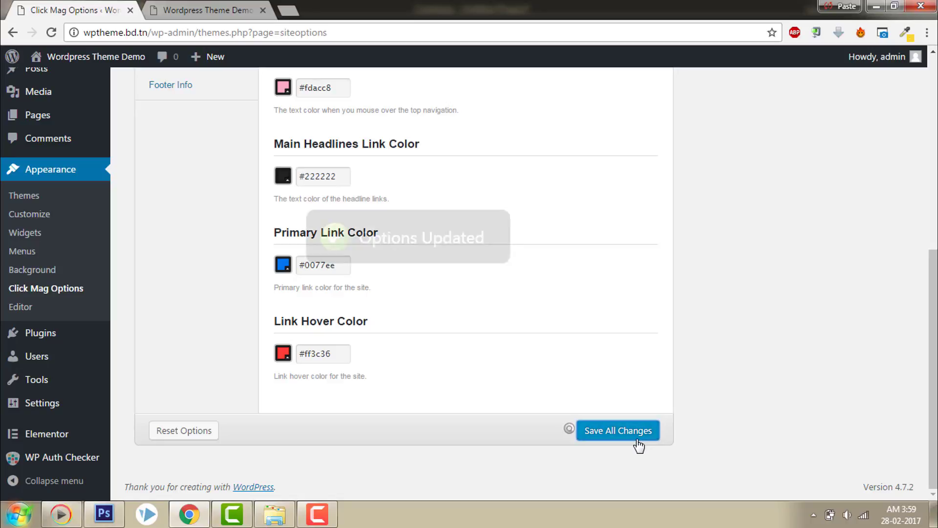
click(236, 5)
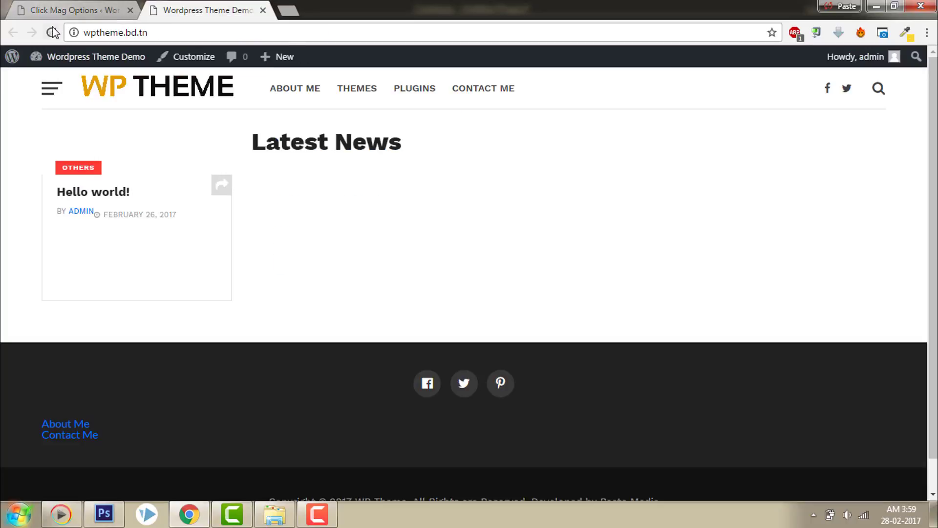
- Reload the front page to check the light teal navigation bar, then return to the Colors settings
click(50, 32)
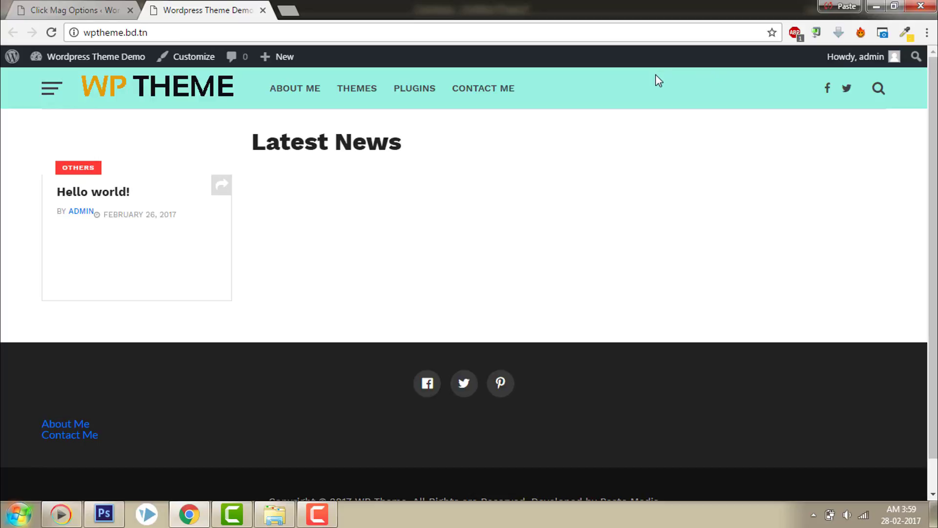
click(99, 3)
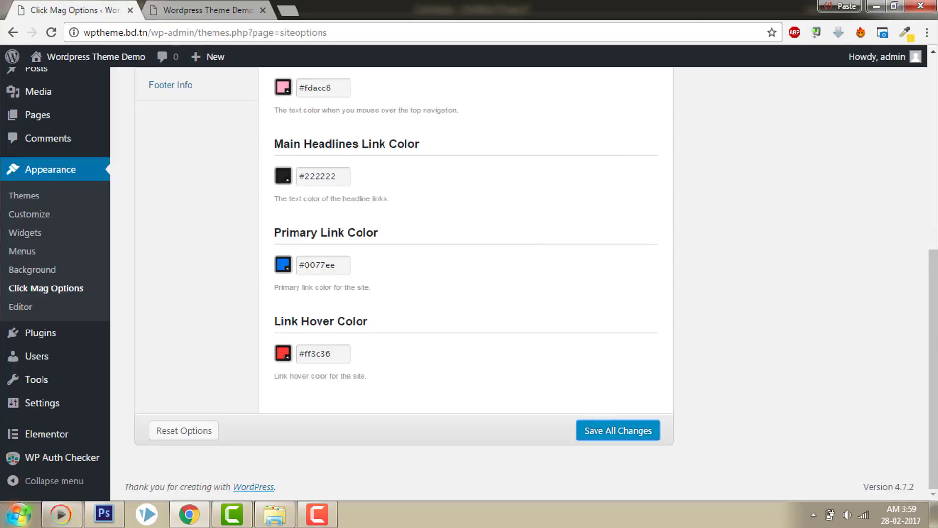
scroll(342, 224, up, 2)
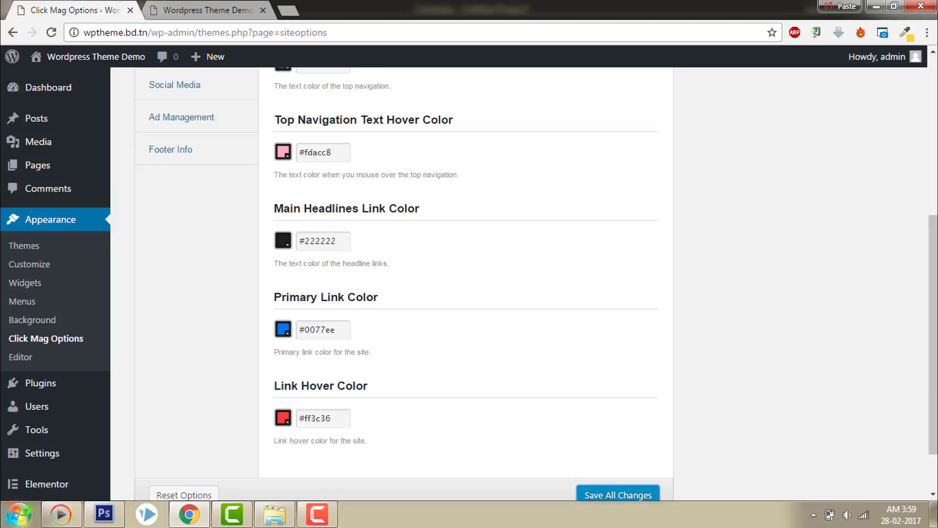
click(186, 4)
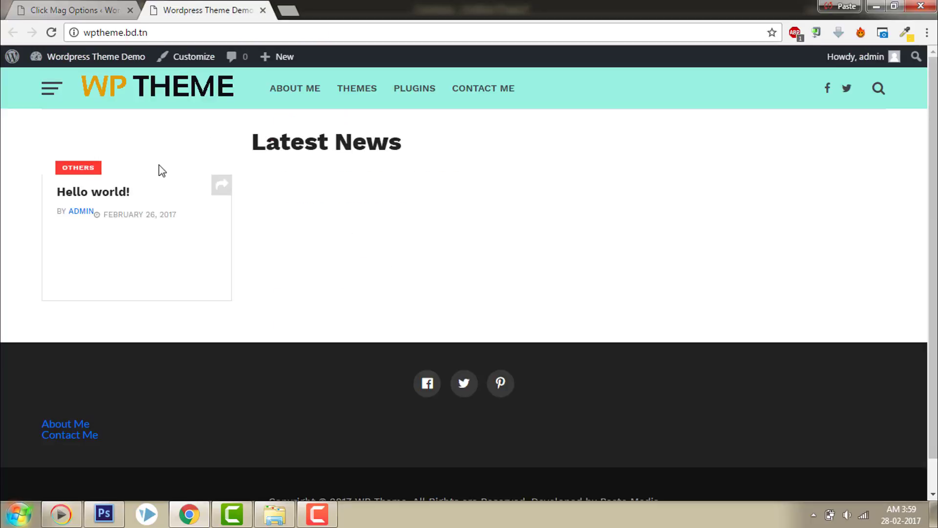
click(100, 5)
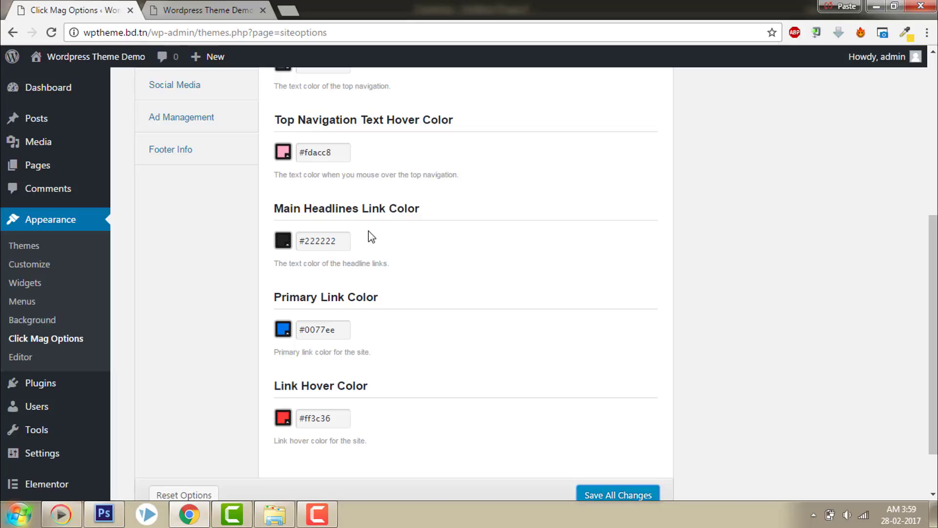
- Pick orange #f09f13 for the Main Headlines Link Color
click(285, 242)
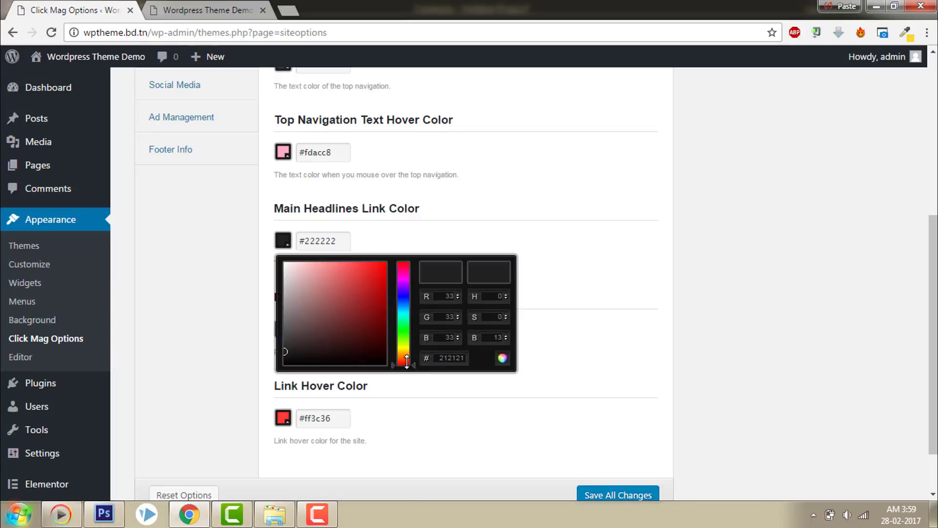
mouse_move(406, 361)
mouse_down()
mouse_move(413, 343)
mouse_move(412, 351)
mouse_up()
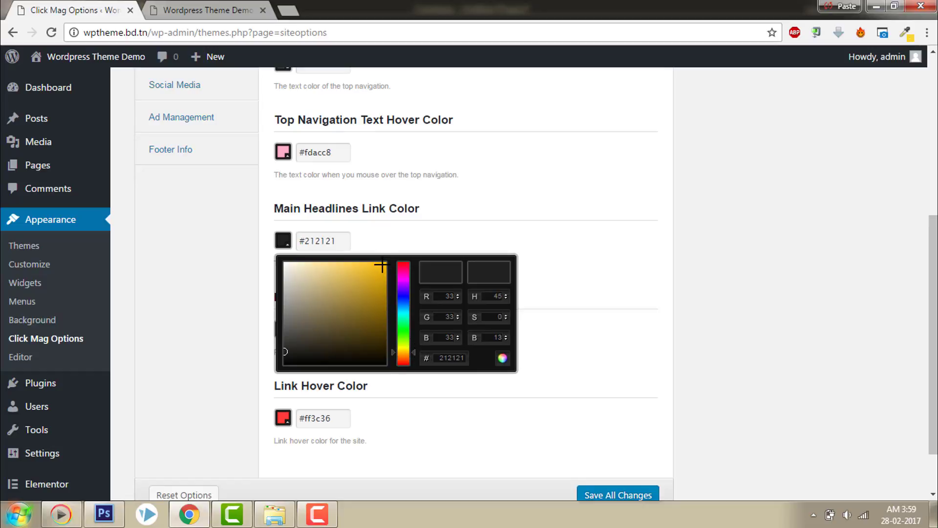
drag(382, 266, 378, 268)
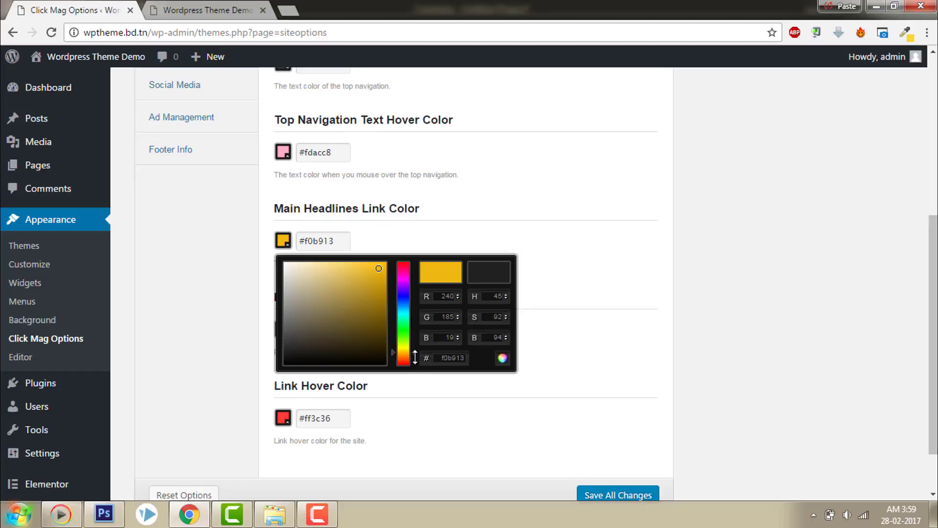
drag(415, 357, 415, 355)
click(652, 251)
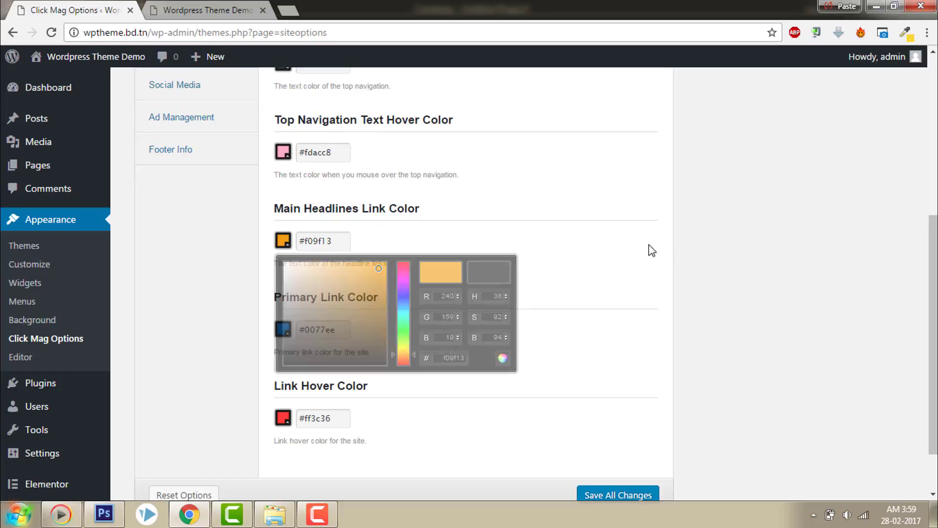
scroll(802, 269, down, 1)
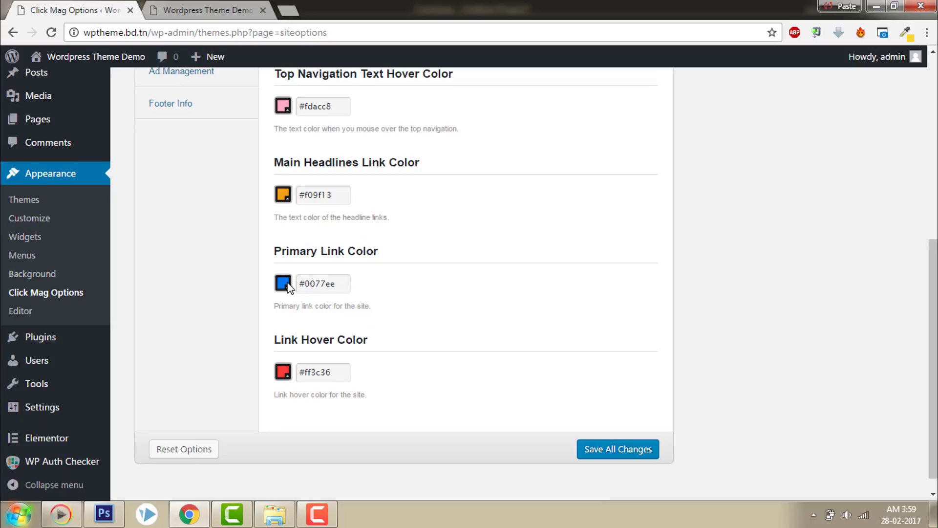
click(450, 266)
- Save the change and reload the front page to see the orange Hello world! headline
click(603, 448)
click(235, 6)
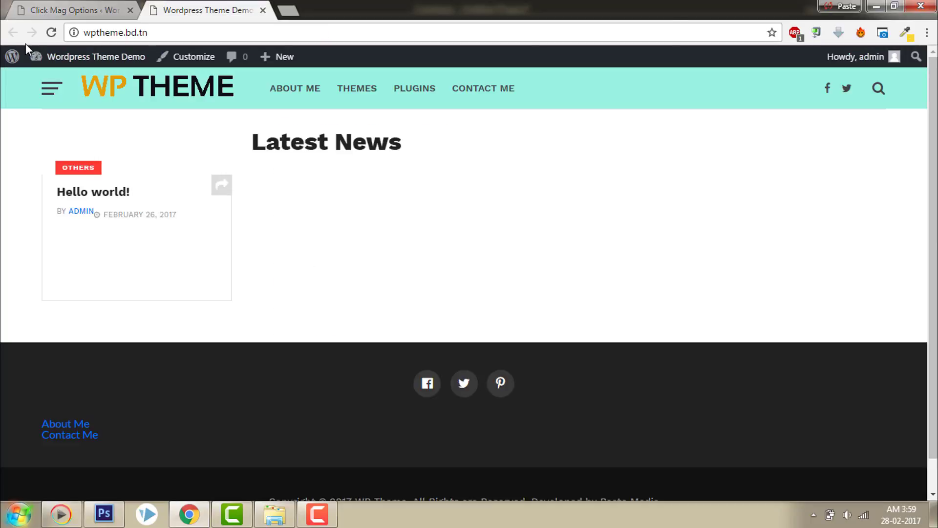
click(49, 33)
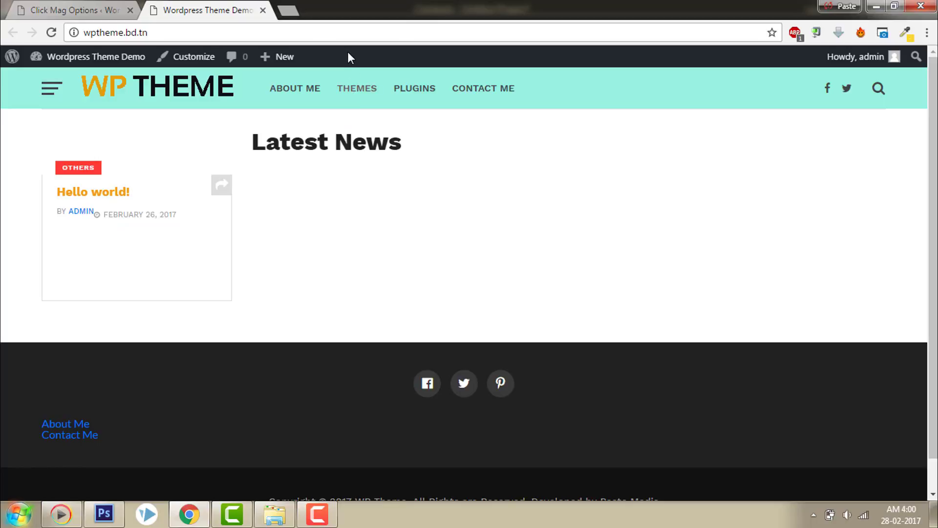
click(58, 10)
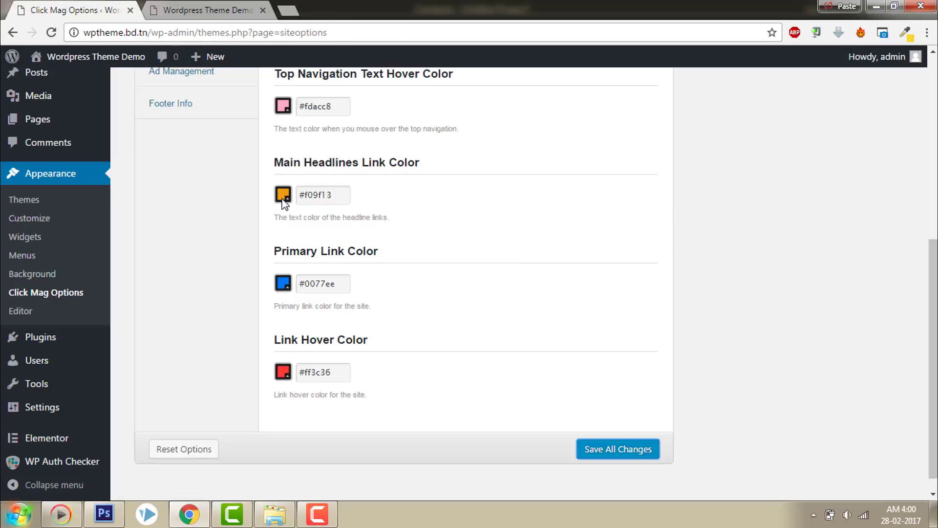
scroll(905, 203, up, 7)
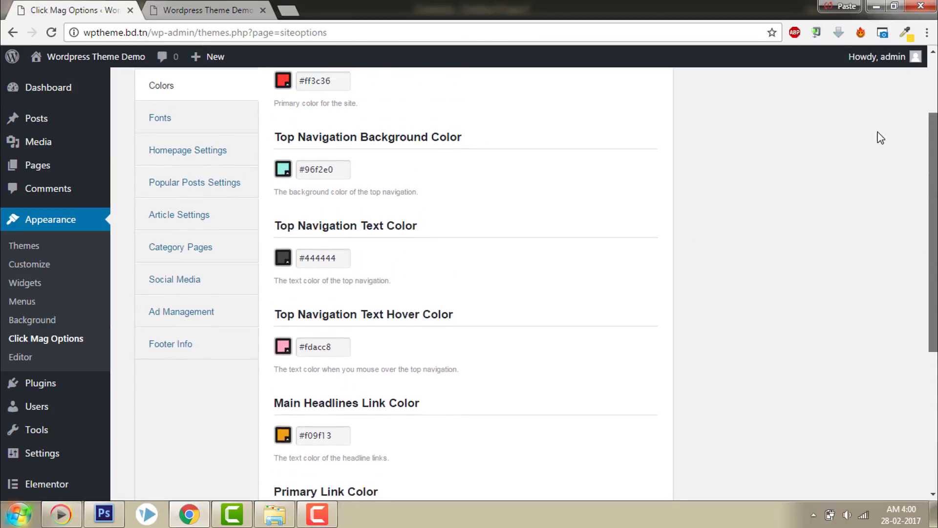
click(190, 205)
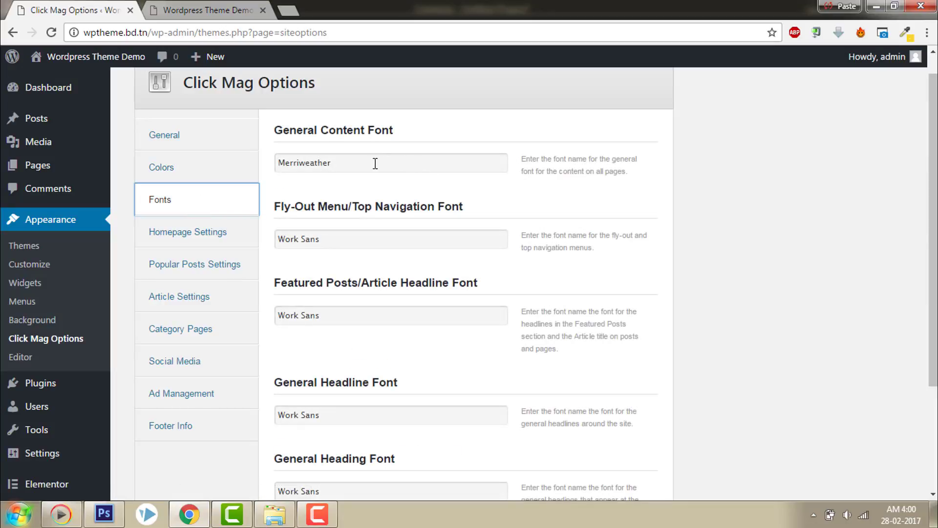
key(ctrl+Tab)
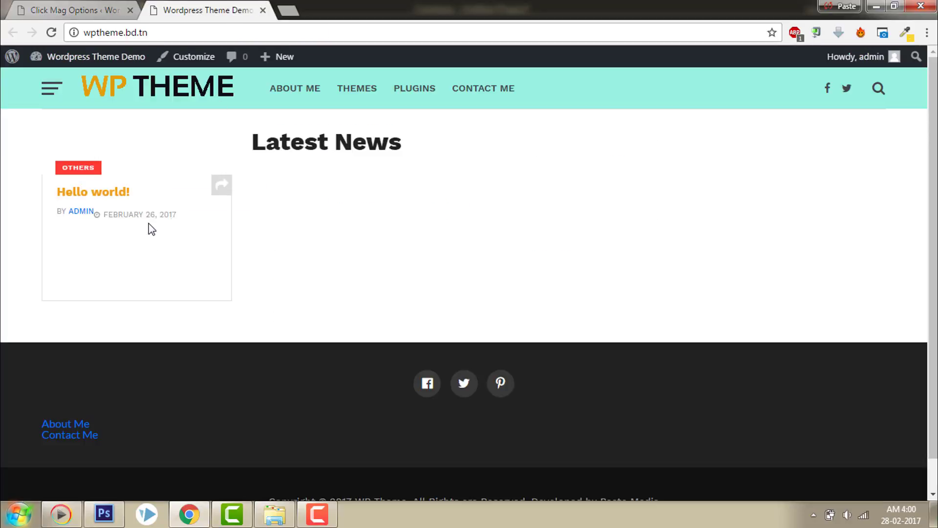
click(42, 6)
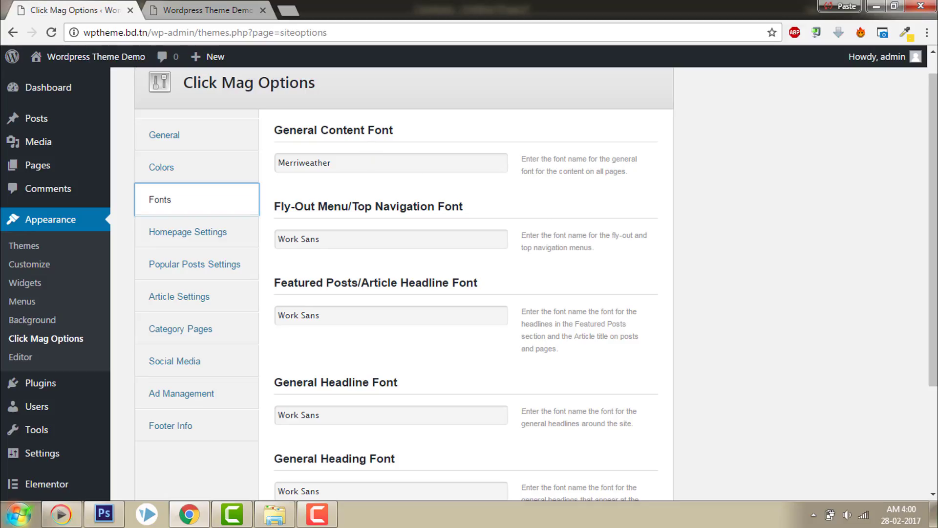
scroll(469, 284, down, 1)
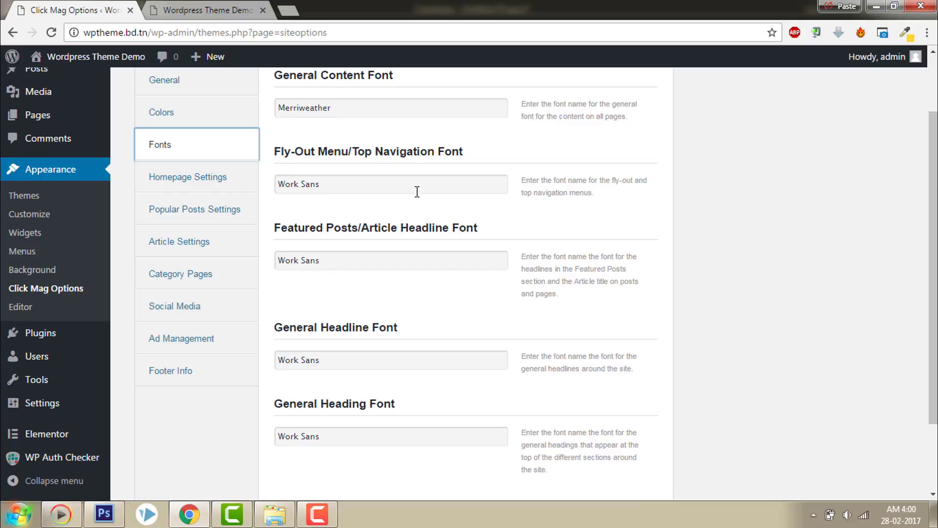
click(219, 4)
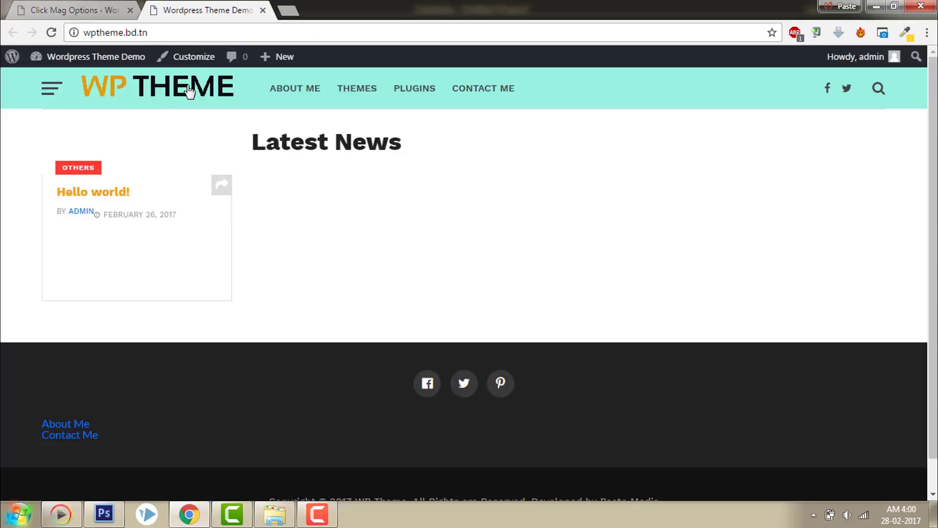
click(48, 90)
click(63, 10)
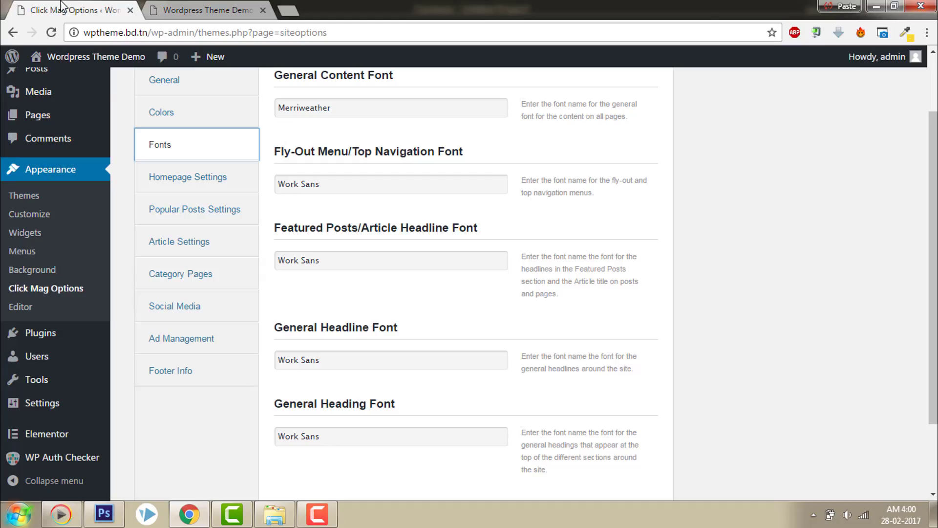
click(169, 6)
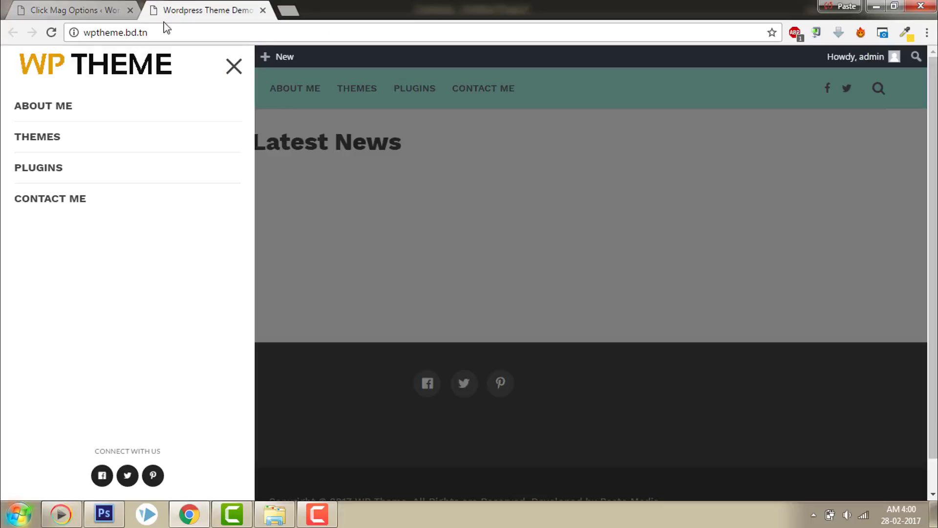
click(105, 7)
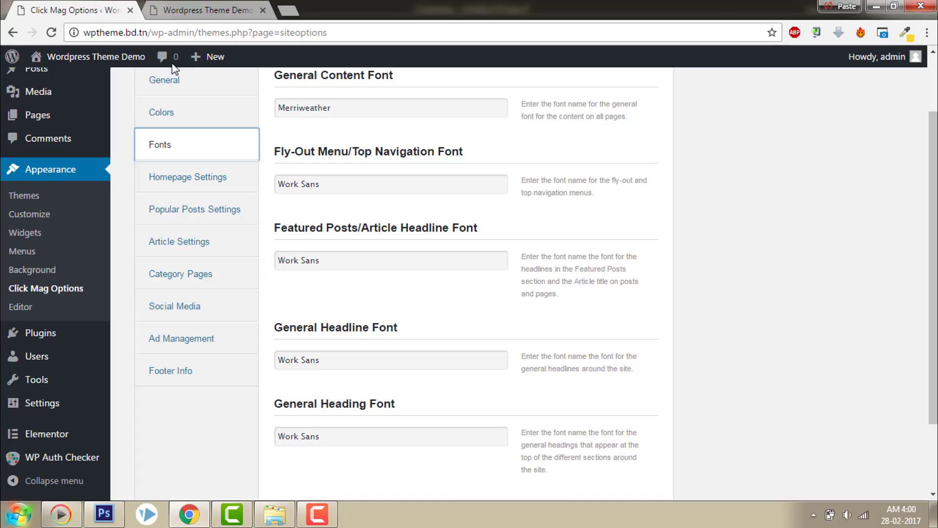
click(353, 181)
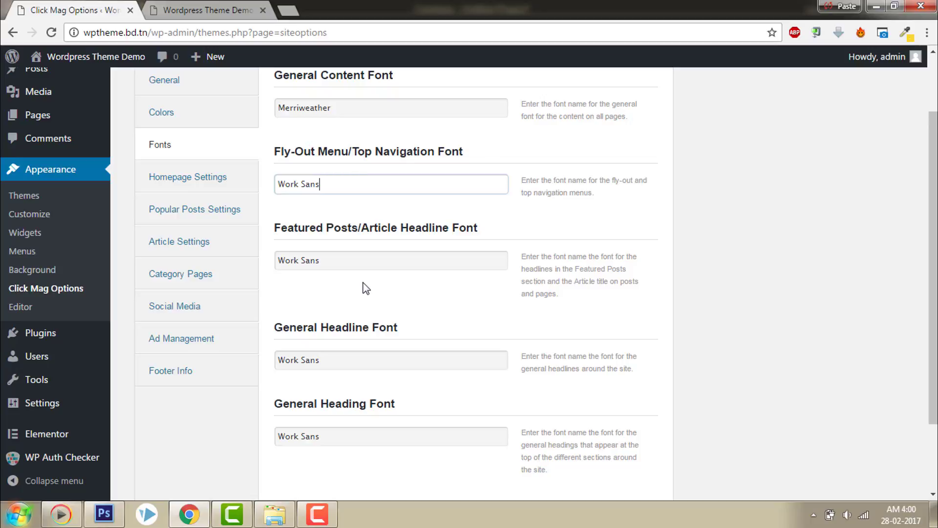
scroll(337, 154, down, 3)
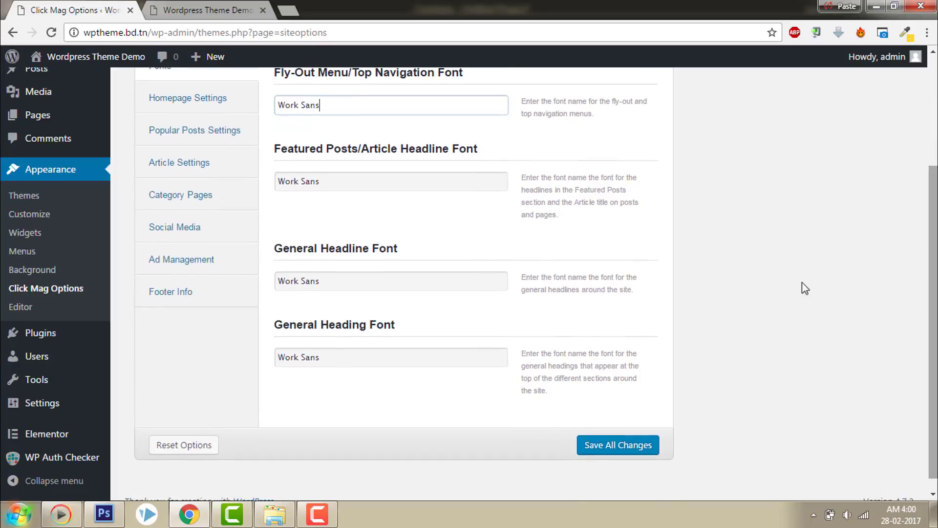
click(223, 9)
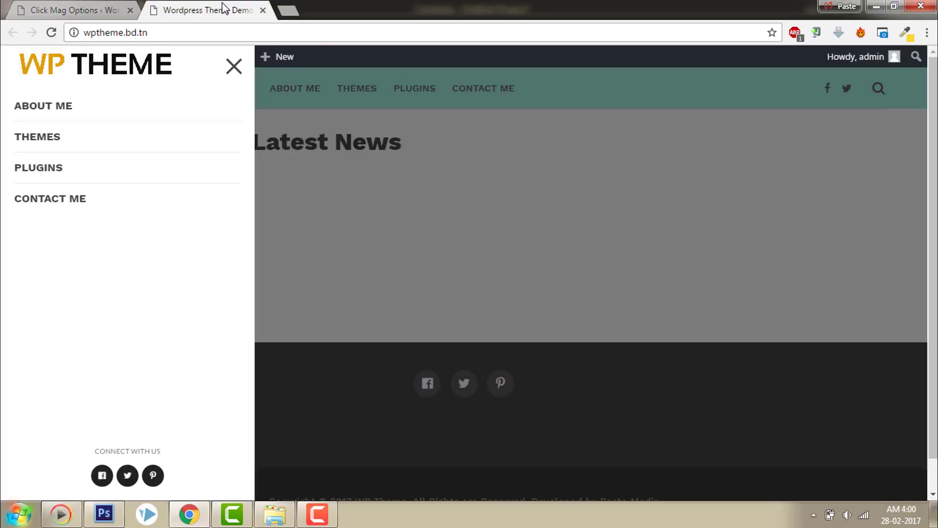
click(78, 3)
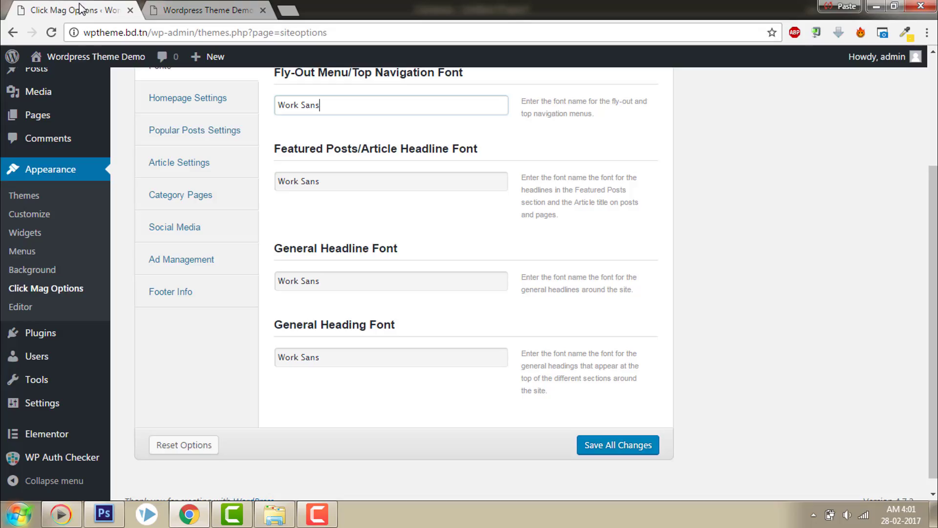
scroll(164, 206, up, 3)
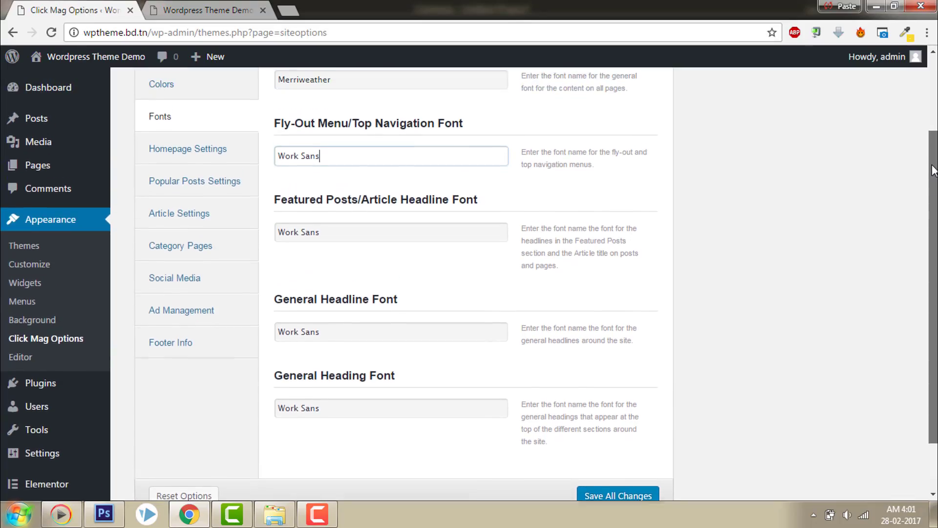
- Review Homepage Settings: featured posts on, Featured 1 layout, Row blog layout, 10 posts per page
click(176, 178)
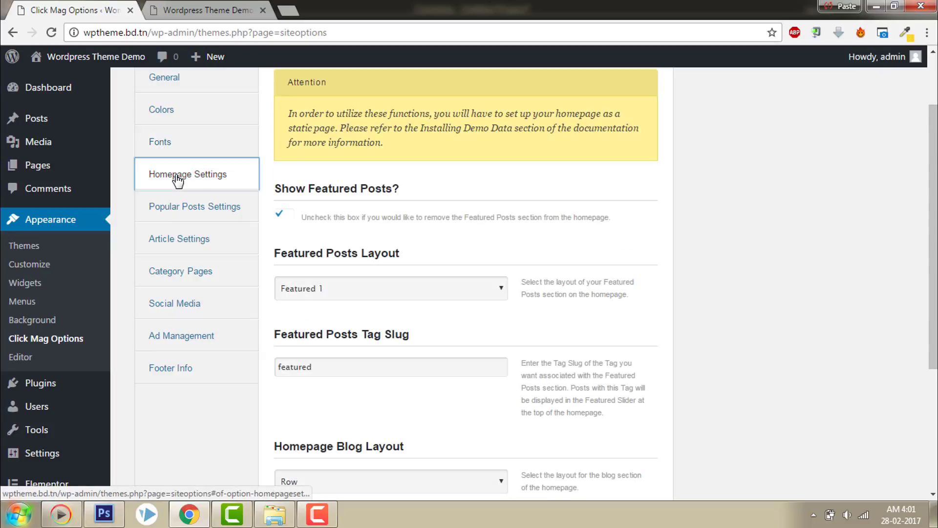
scroll(469, 285, down, 1)
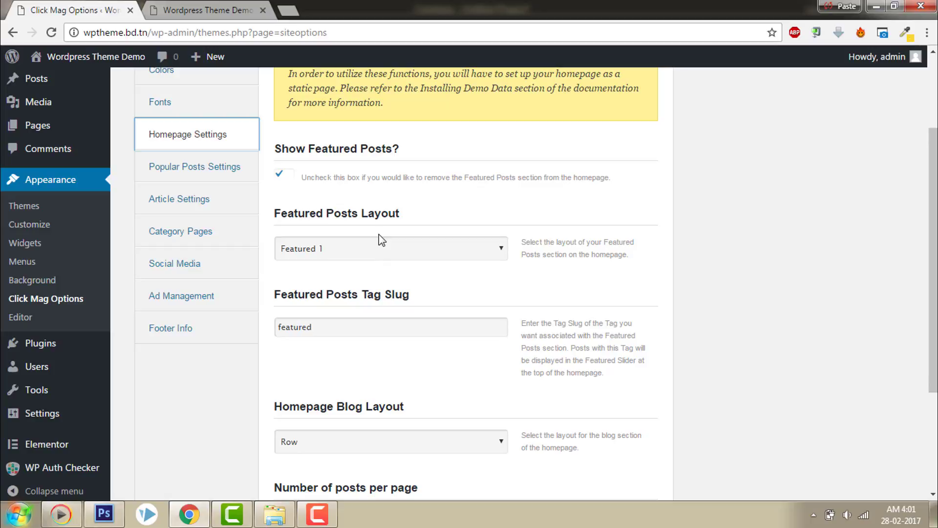
scroll(932, 259, down, 1)
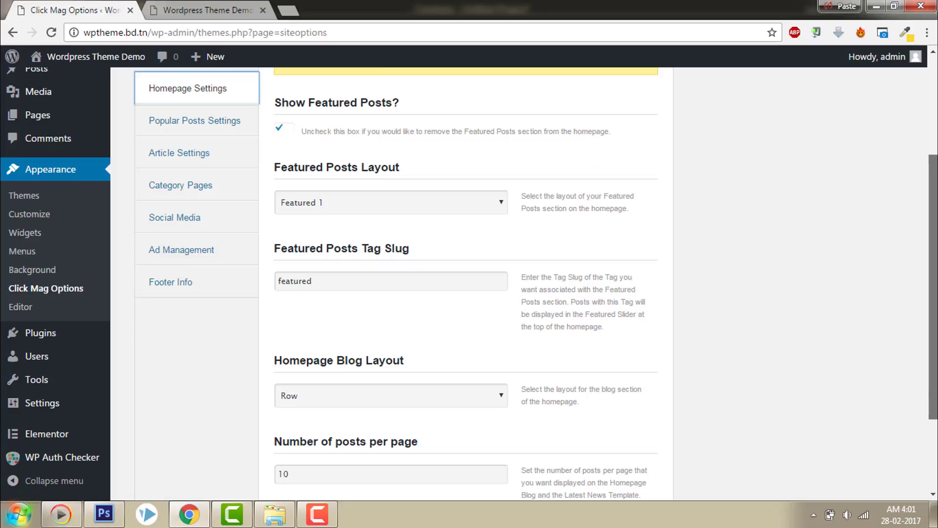
scroll(932, 259, down, 3)
scroll(934, 263, up, 2)
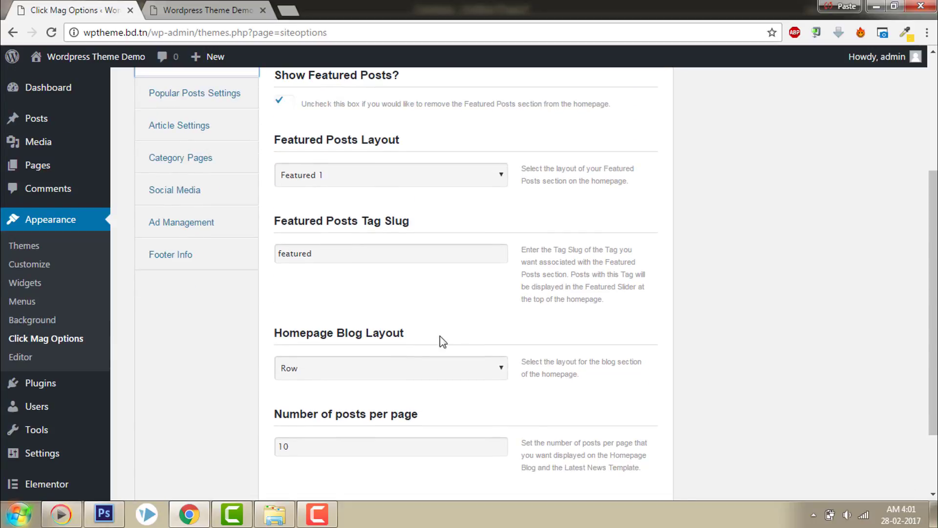
scroll(220, 303, up, 1)
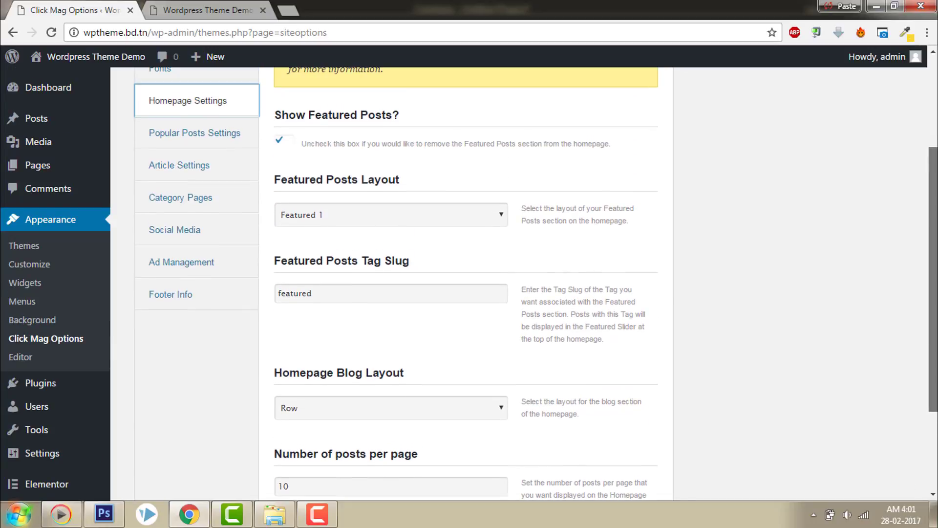
right_click(61, 169)
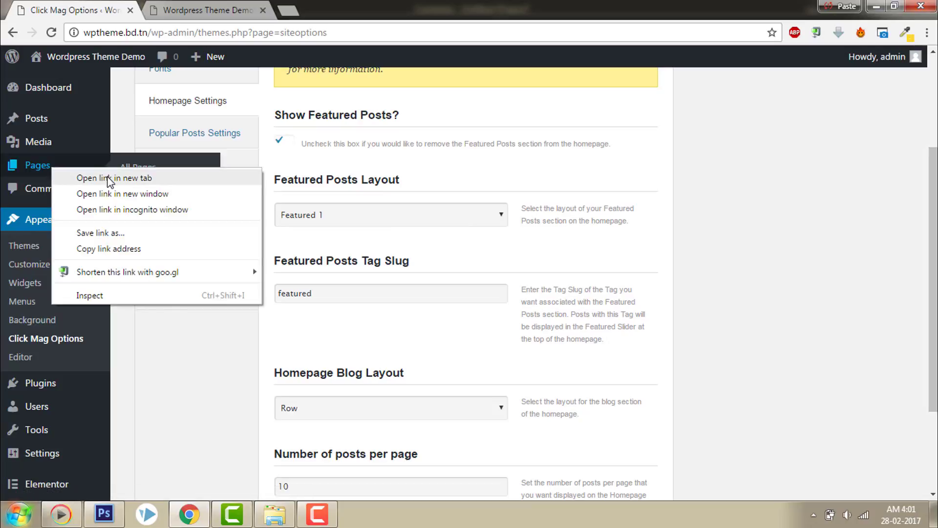
- Create a new page titled 'Home', assign it the Home template, and publish it
click(105, 177)
click(338, 7)
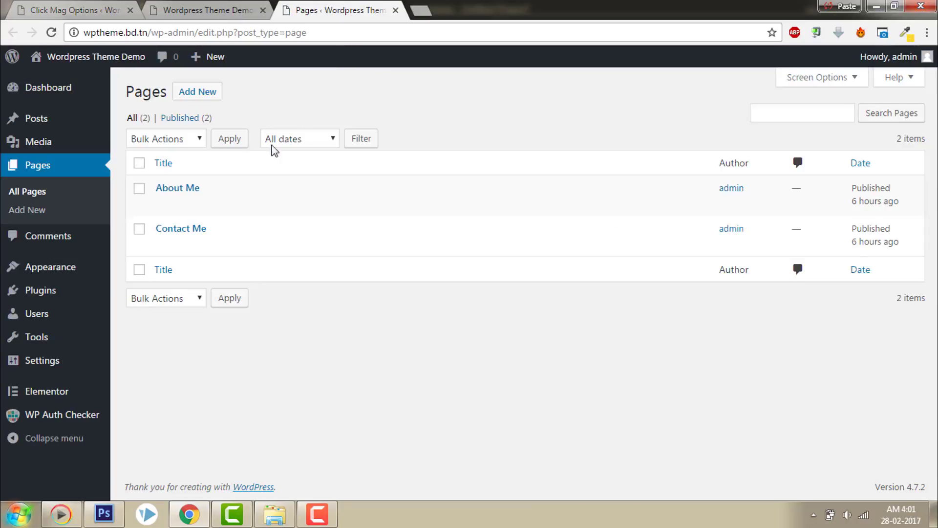
click(198, 93)
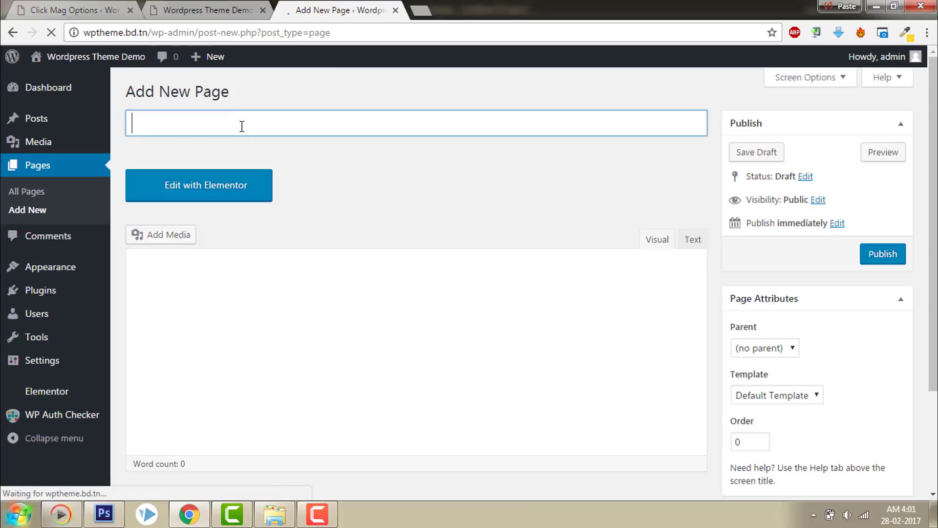
text(Home)
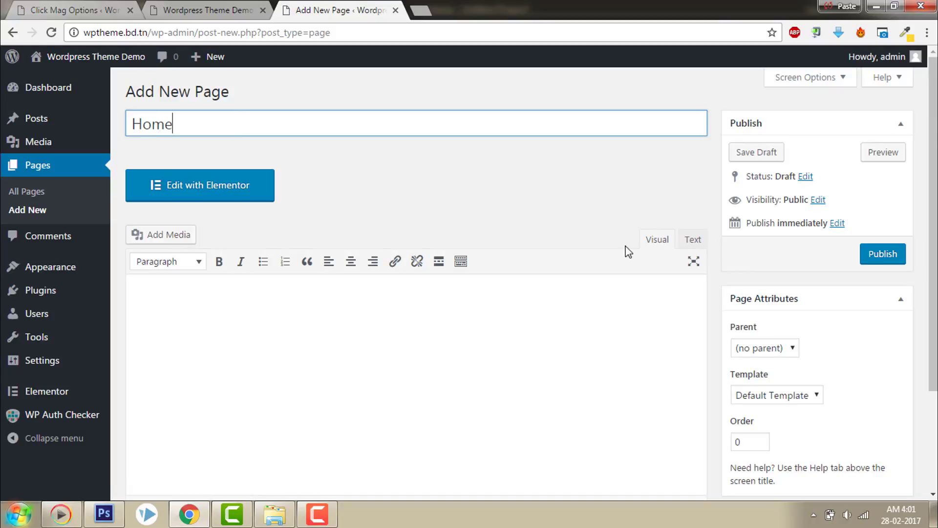
scroll(932, 219, down, 3)
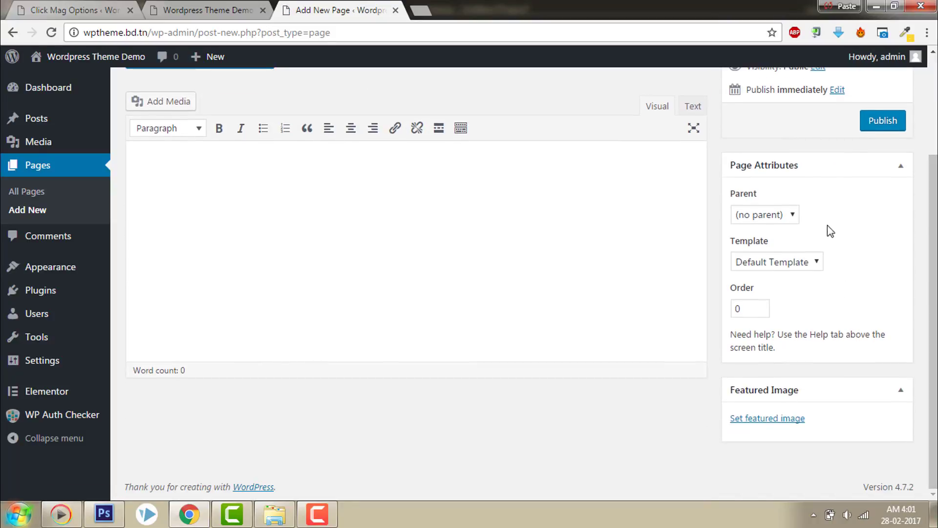
click(761, 267)
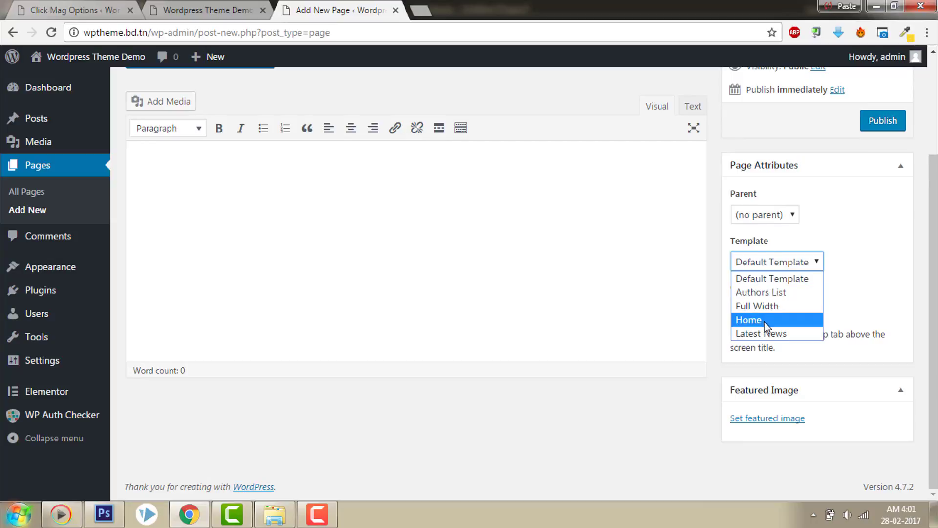
click(762, 319)
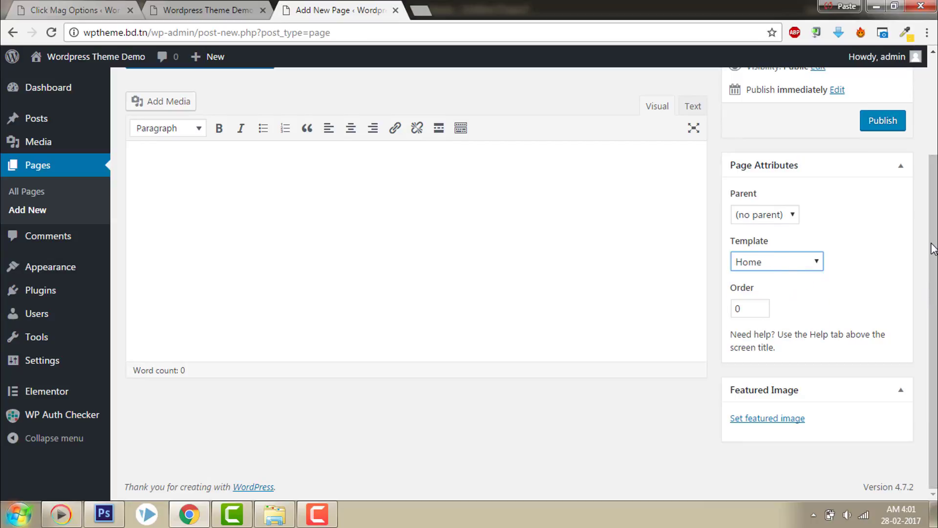
scroll(932, 293, up, 2)
click(897, 204)
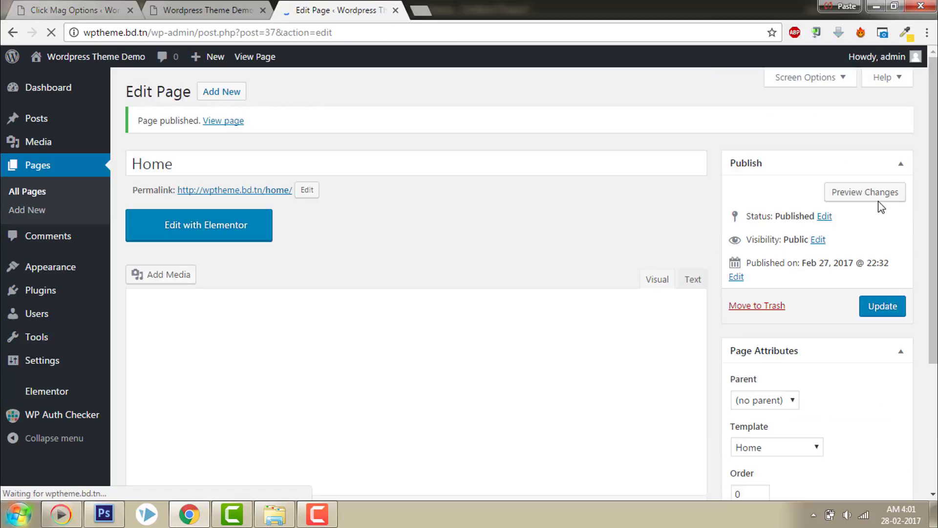
- In Reading Settings, choose a static front page set to Home and save
click(52, 365)
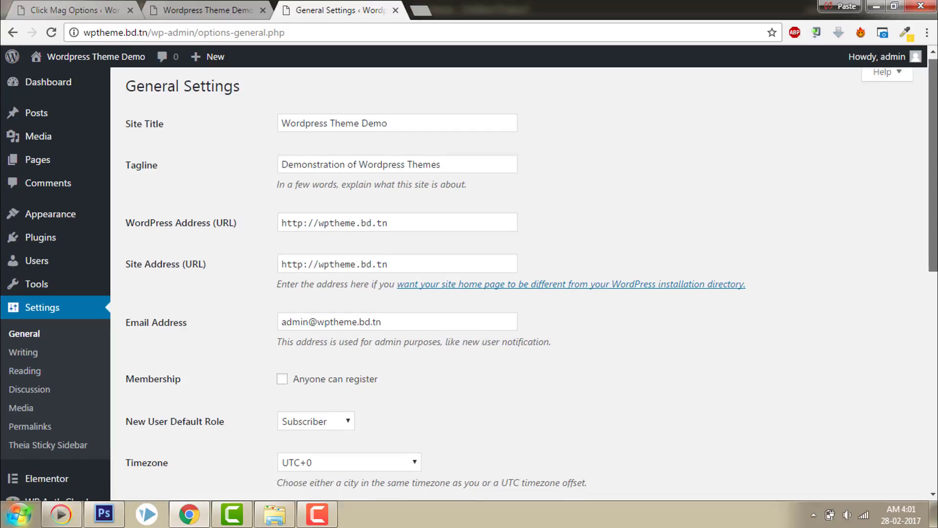
scroll(360, 305, down, 2)
click(24, 326)
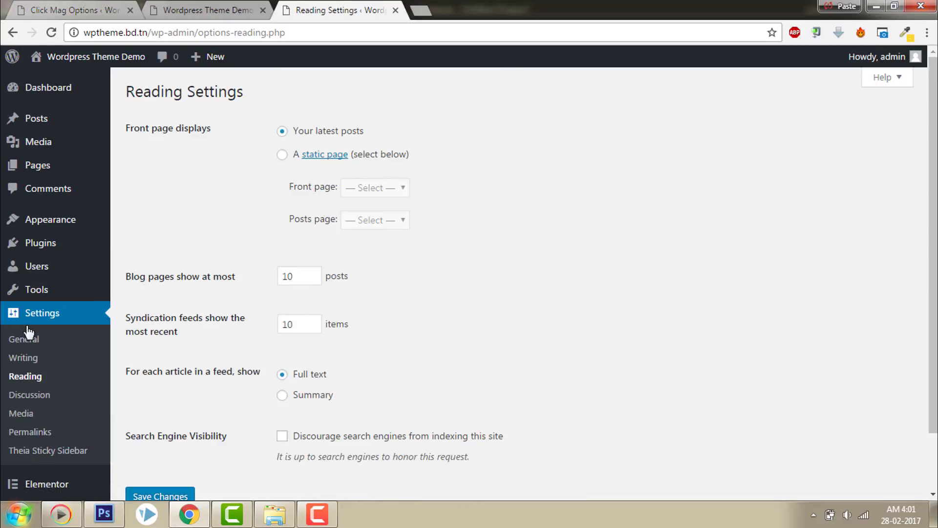
click(282, 154)
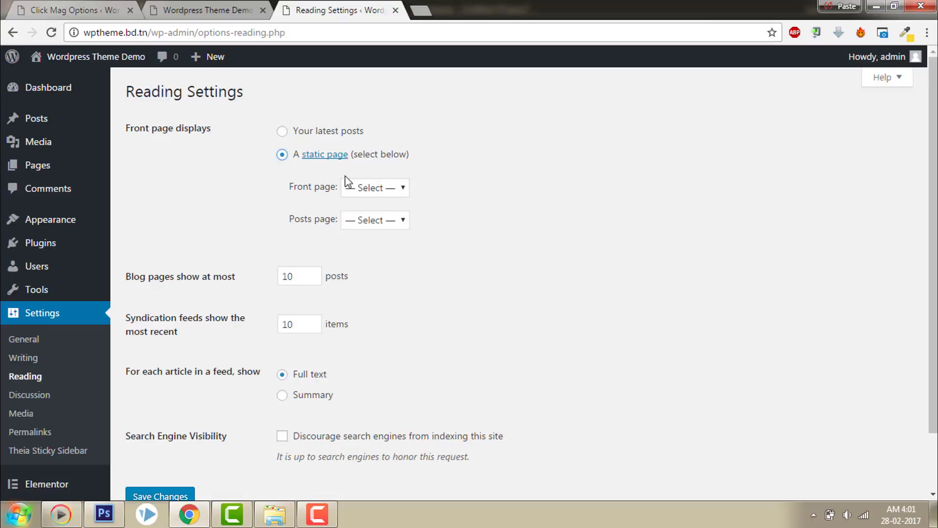
click(365, 191)
click(367, 247)
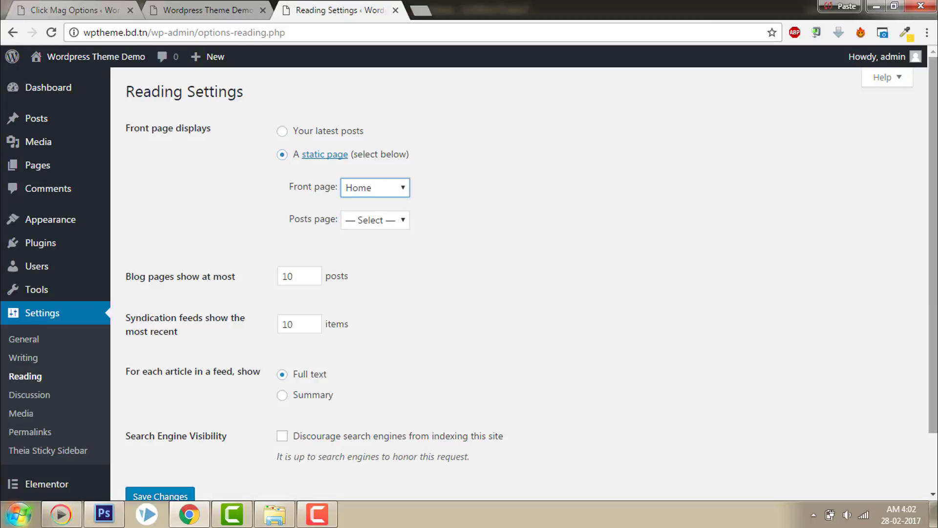
scroll(413, 267, down, 3)
click(169, 430)
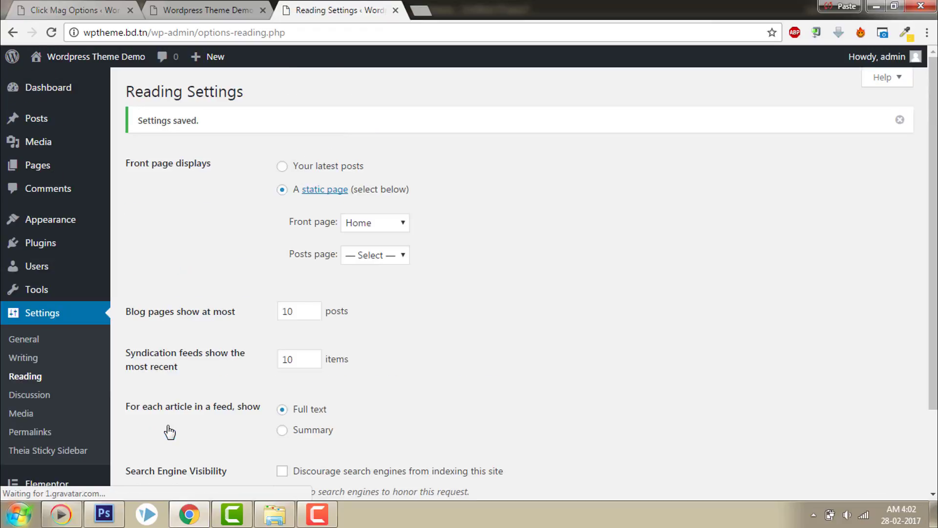
click(208, 10)
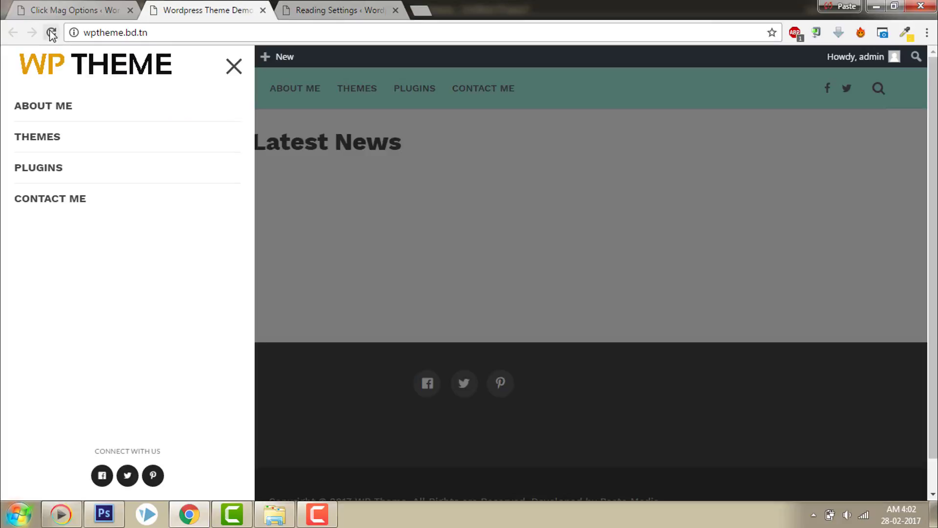
click(51, 33)
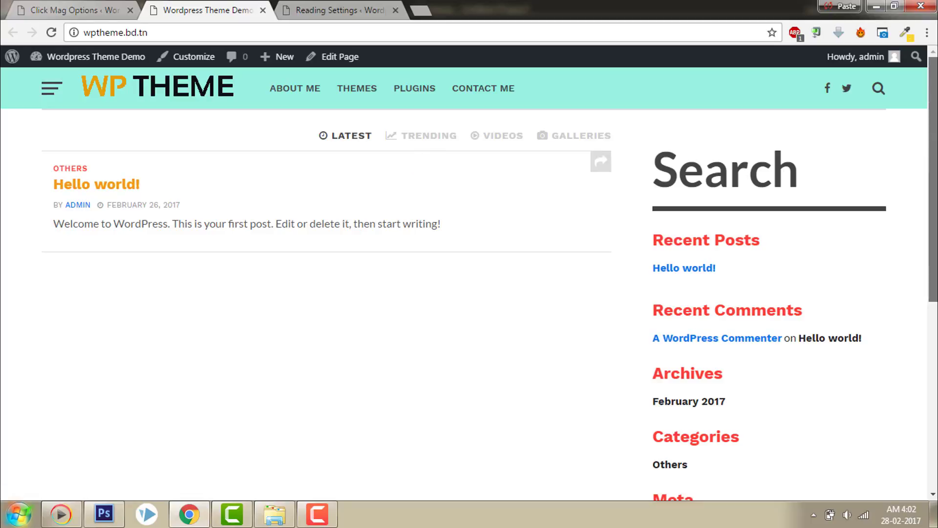
scroll(928, 345, down, 5)
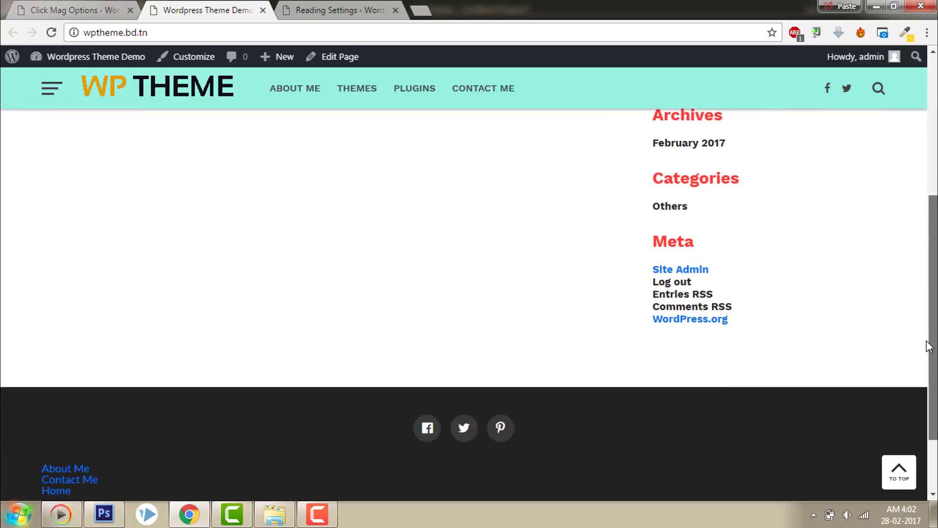
scroll(928, 346, up, 5)
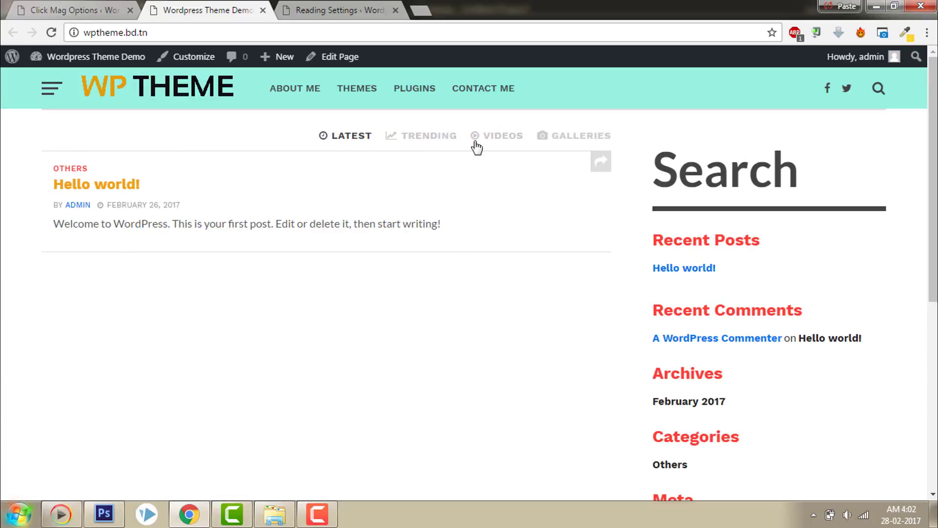
- Set Featured Posts Layout to Featured 2 in Homepage Settings and save all changes
click(73, 8)
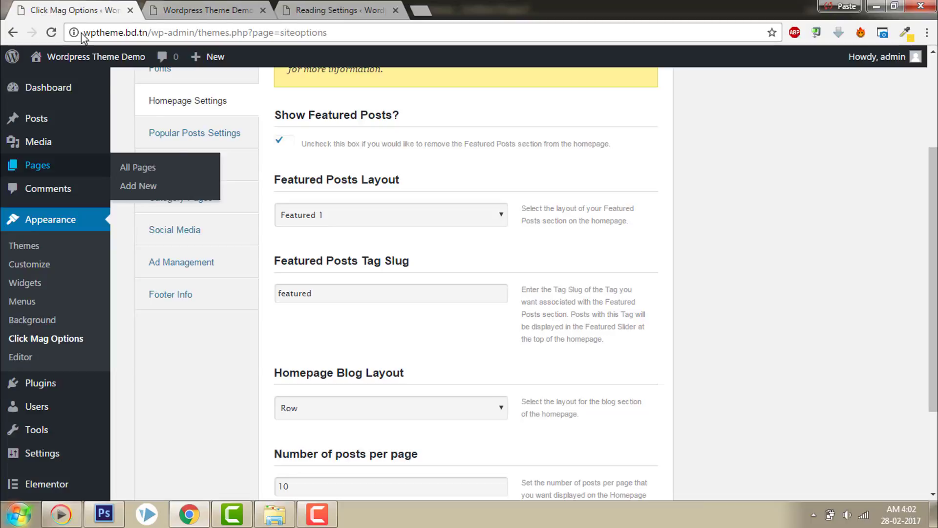
click(332, 225)
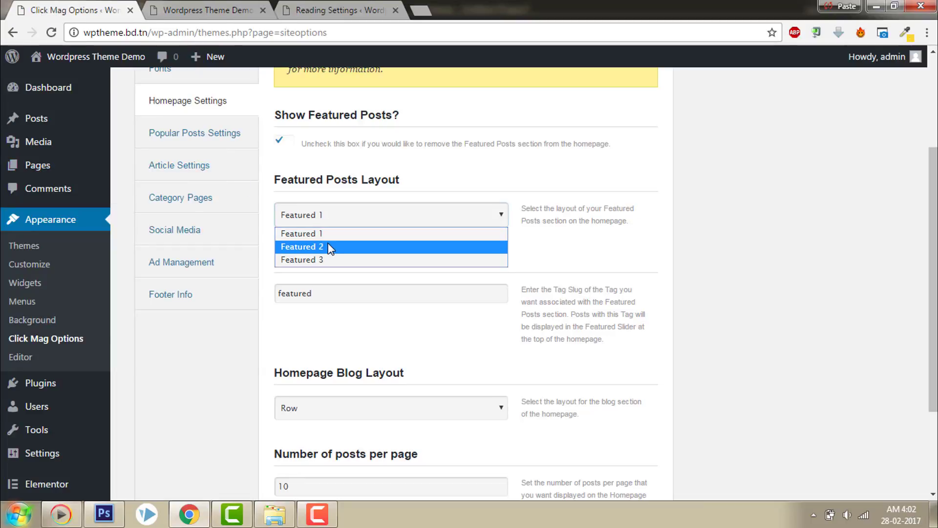
key(Escape)
key(Down)
scroll(933, 273, down, 3)
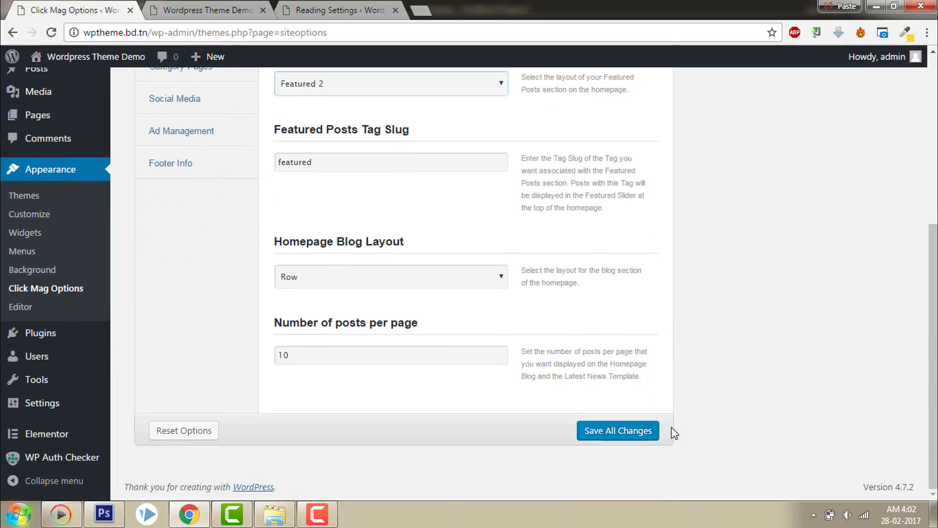
click(640, 433)
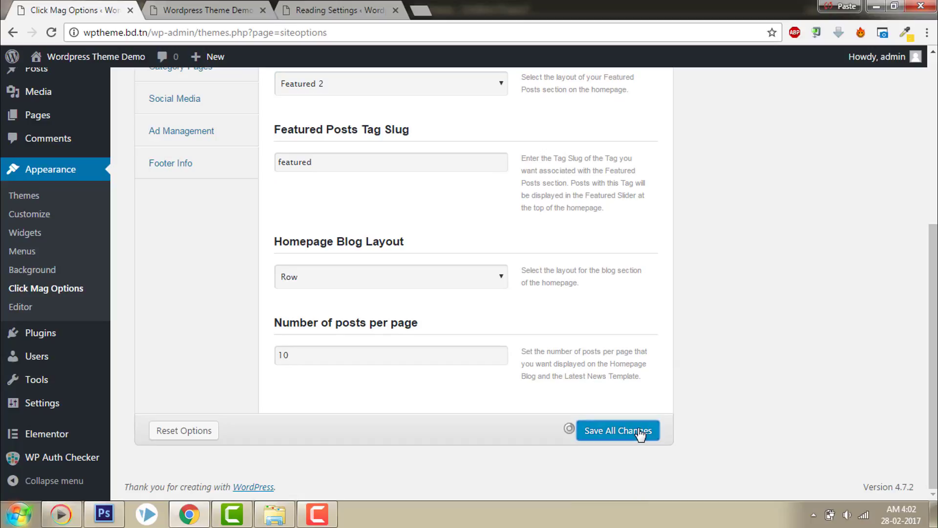
- Reload the live site and scroll through it to check the new featured layout
click(228, 4)
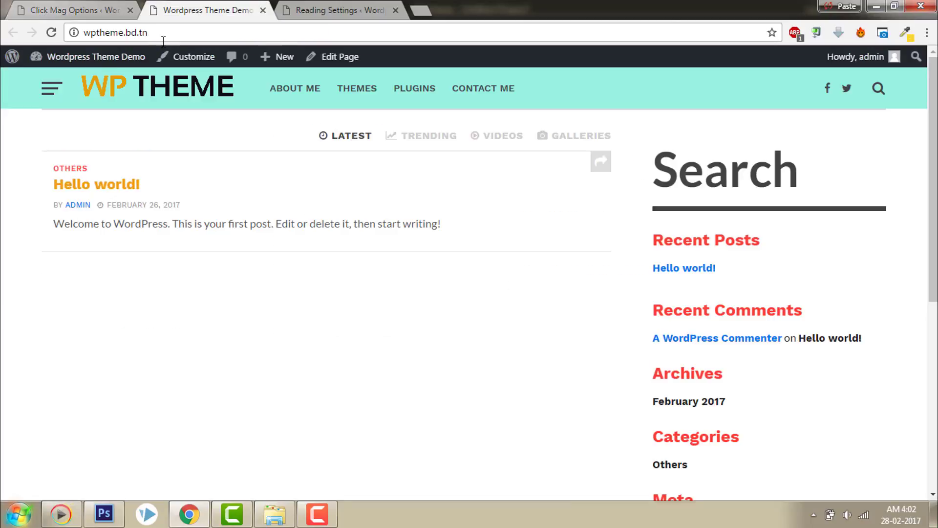
click(51, 32)
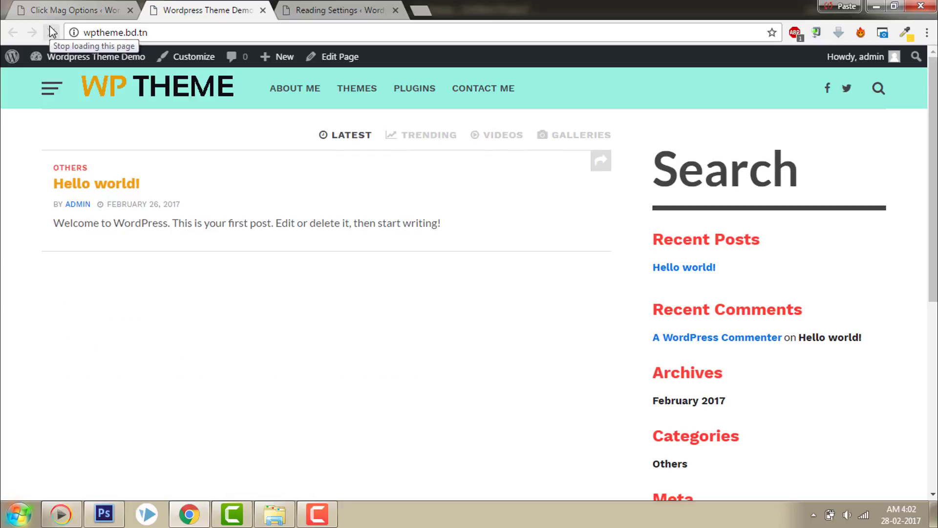
scroll(469, 278, down, 1)
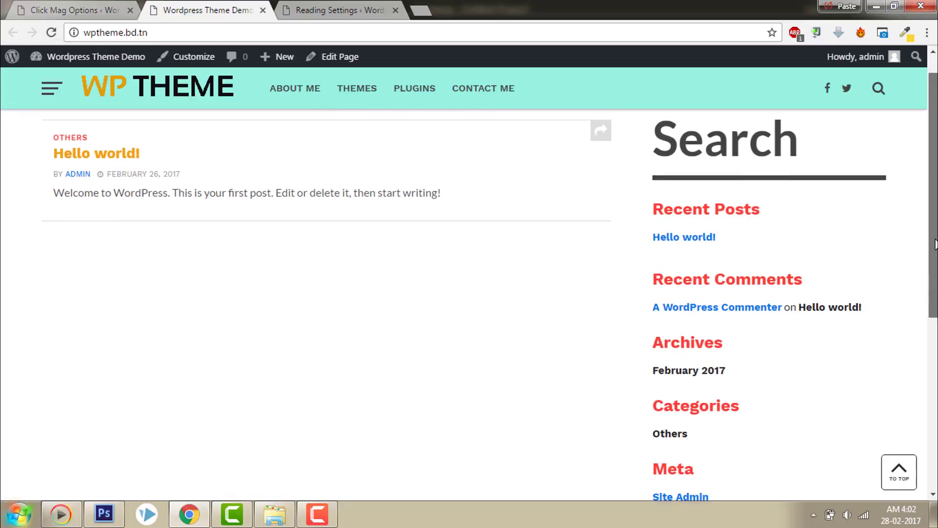
click(68, 10)
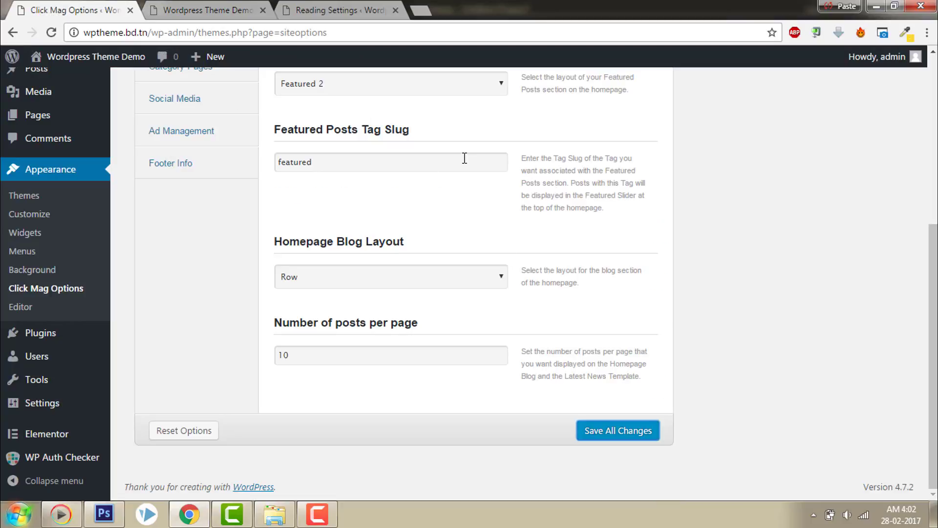
scroll(400, 224, up, 1)
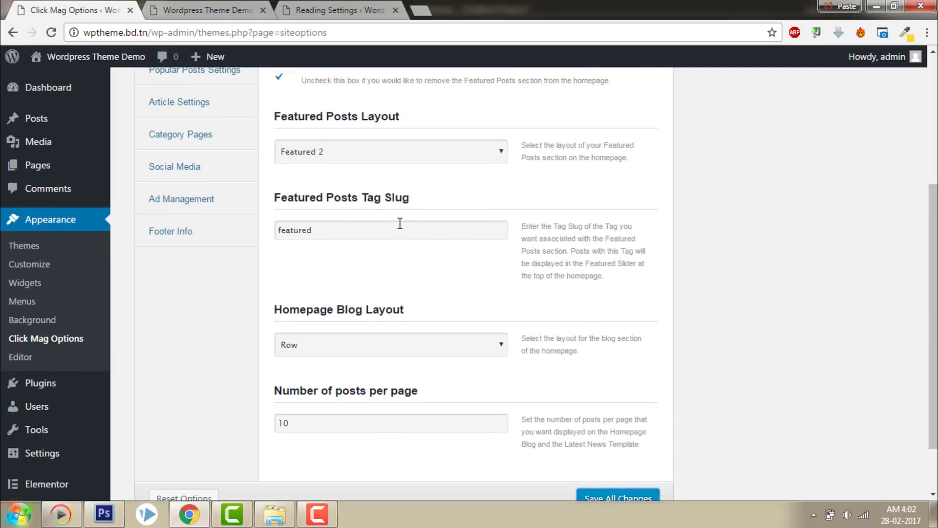
click(224, 9)
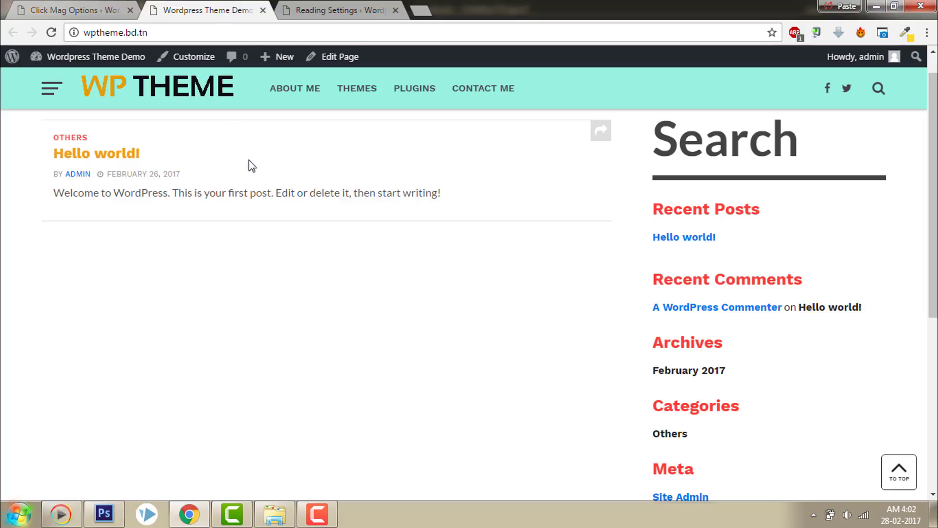
drag(934, 285, 934, 400)
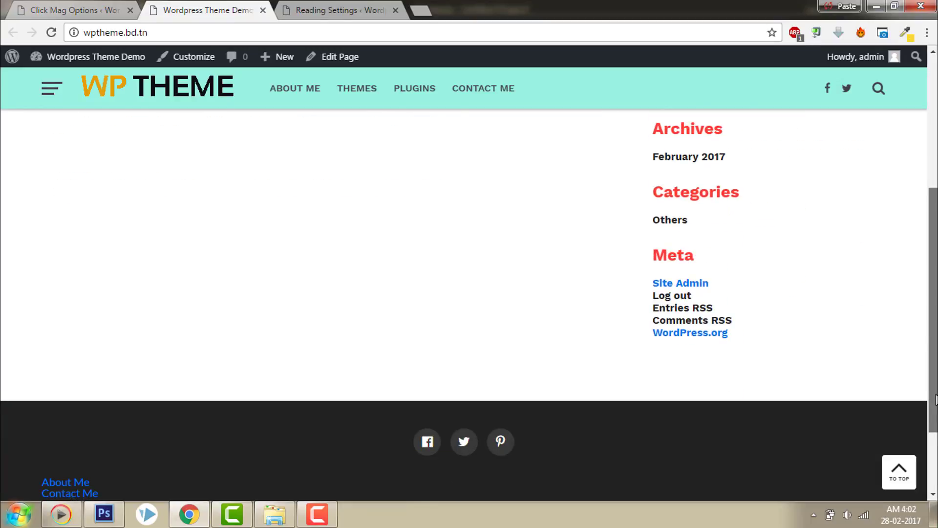
click(899, 470)
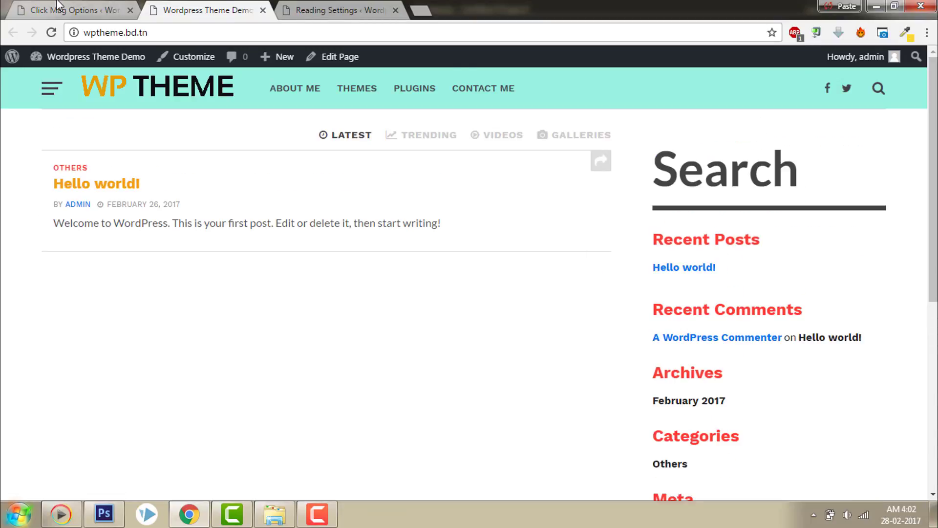
click(58, 6)
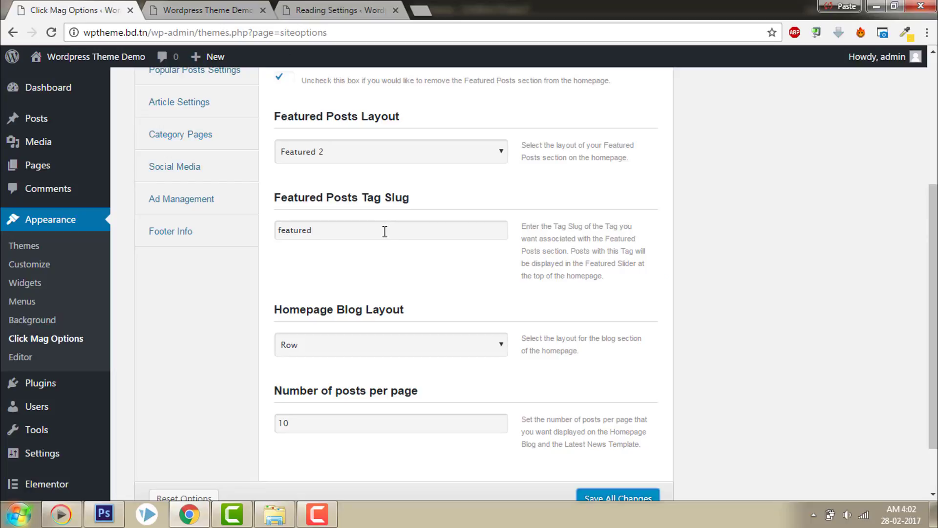
- Look over the homepage blog layout choices and compare with the live site, leaving it unchanged
click(362, 343)
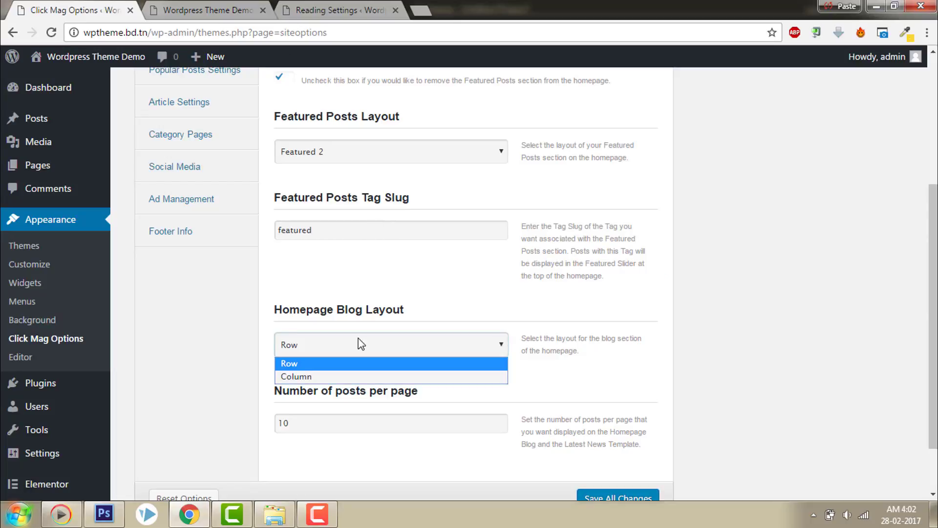
click(361, 344)
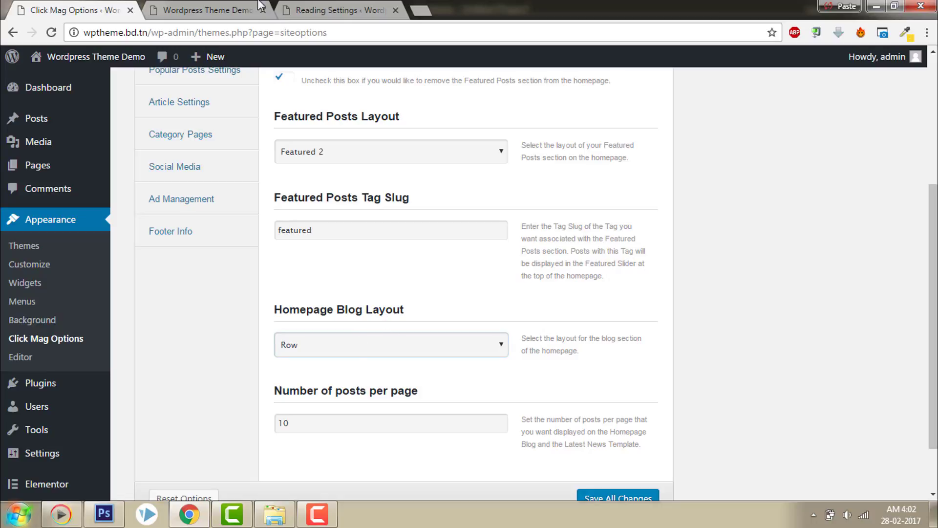
click(244, 7)
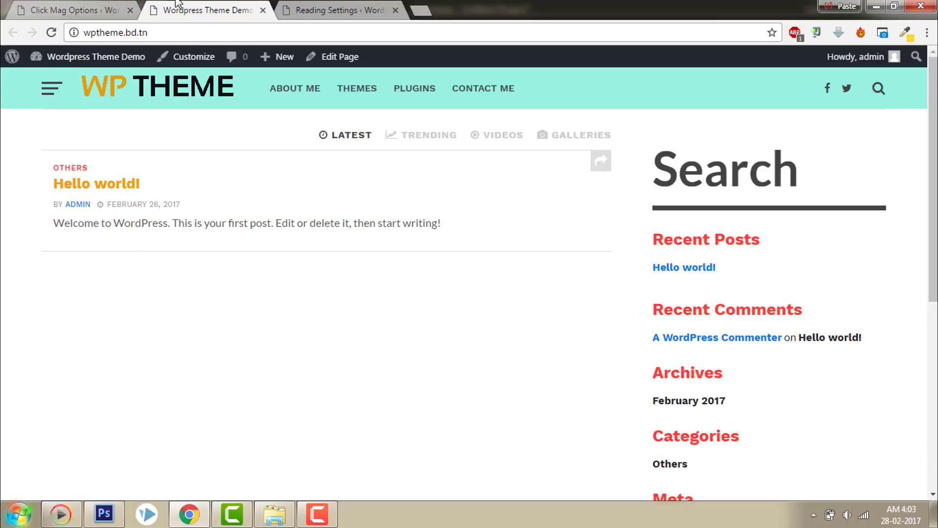
click(132, 5)
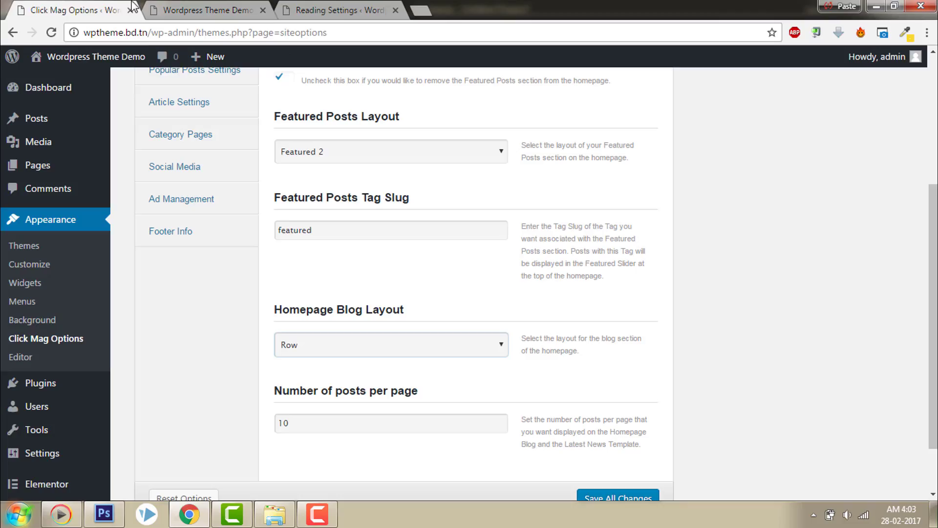
- Switch Homepage Blog Layout to Column, save, and reload the live site
click(406, 236)
click(374, 352)
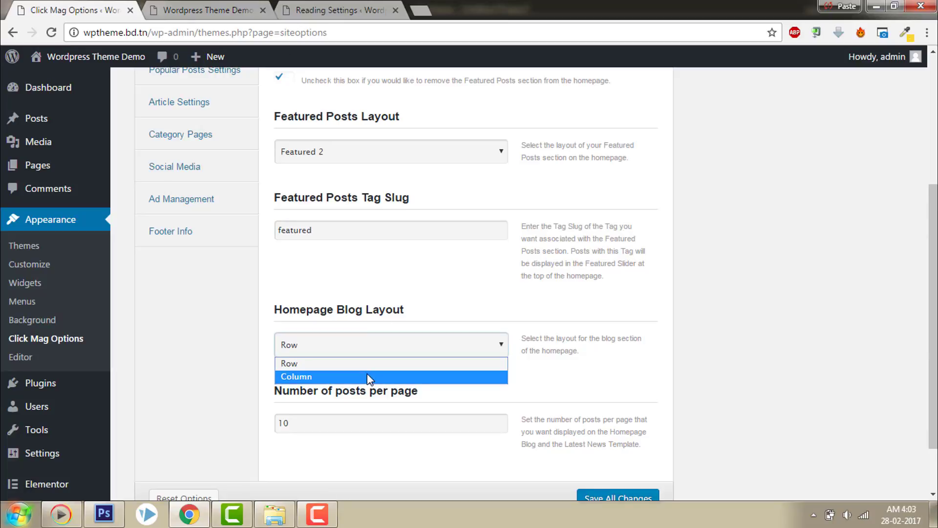
click(368, 374)
scroll(368, 375, down, 2)
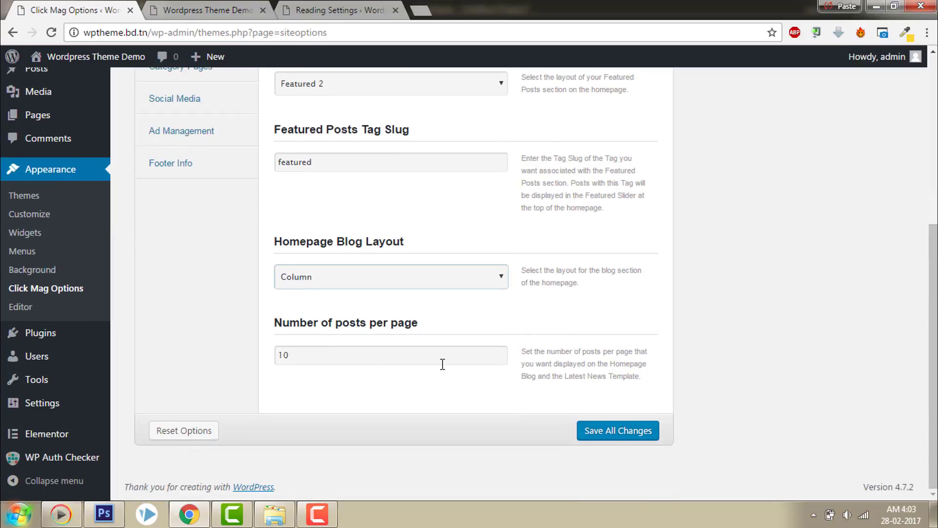
click(602, 435)
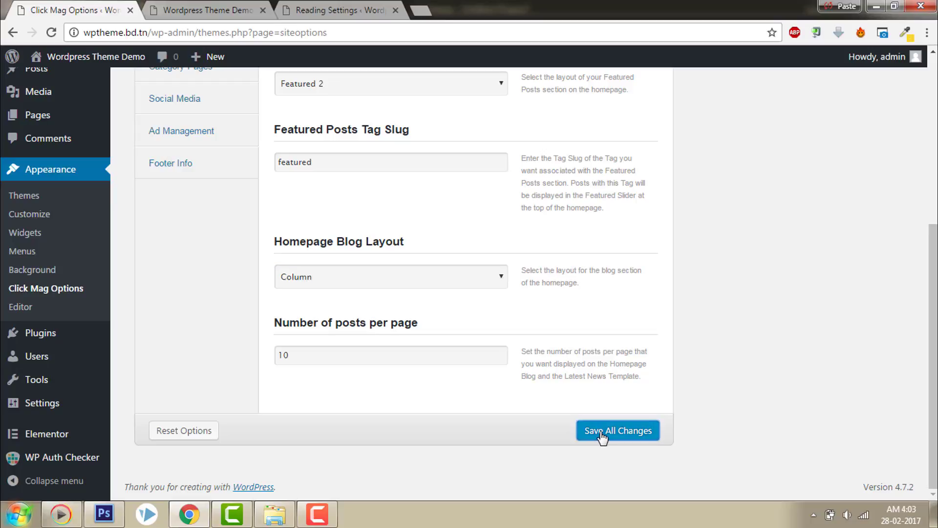
click(169, 14)
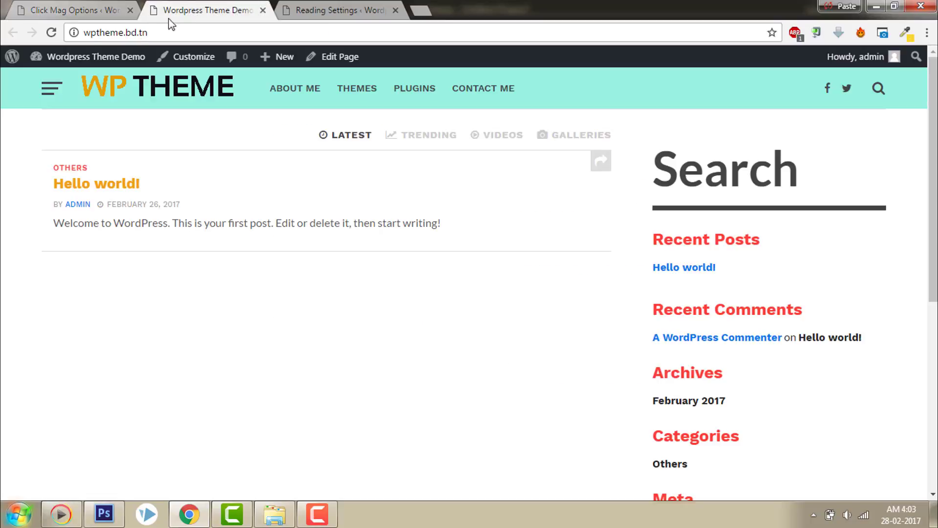
click(51, 33)
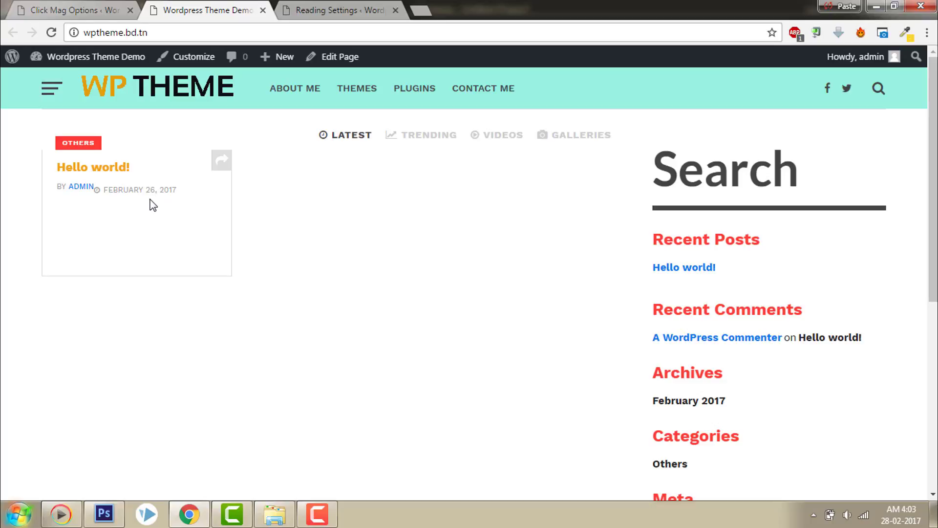
- Start a new post titled 'My WP Theme Customization'
mouse_move(277, 57)
click(273, 81)
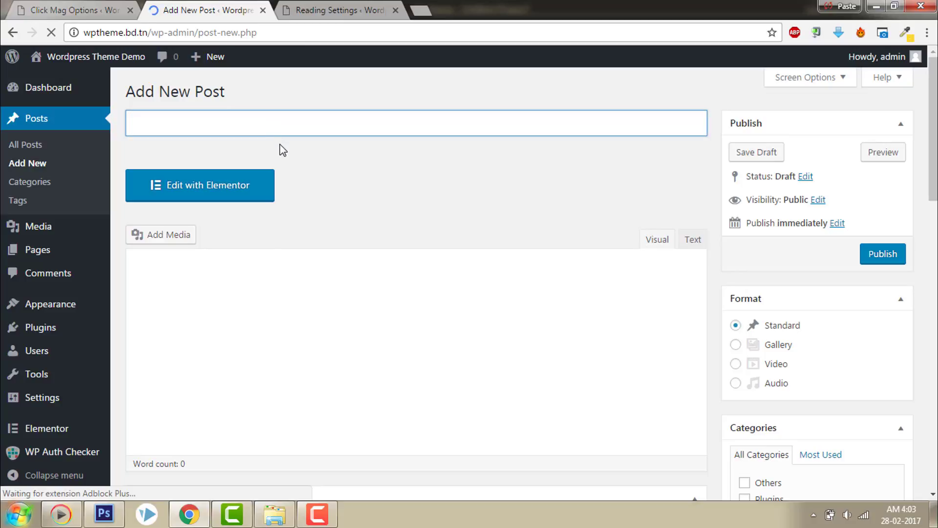
text(My)
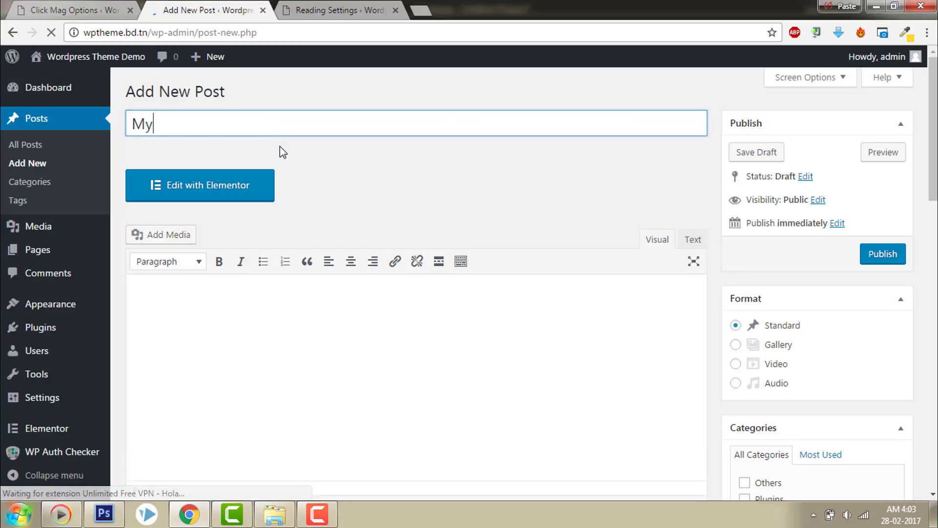
text( Wp)
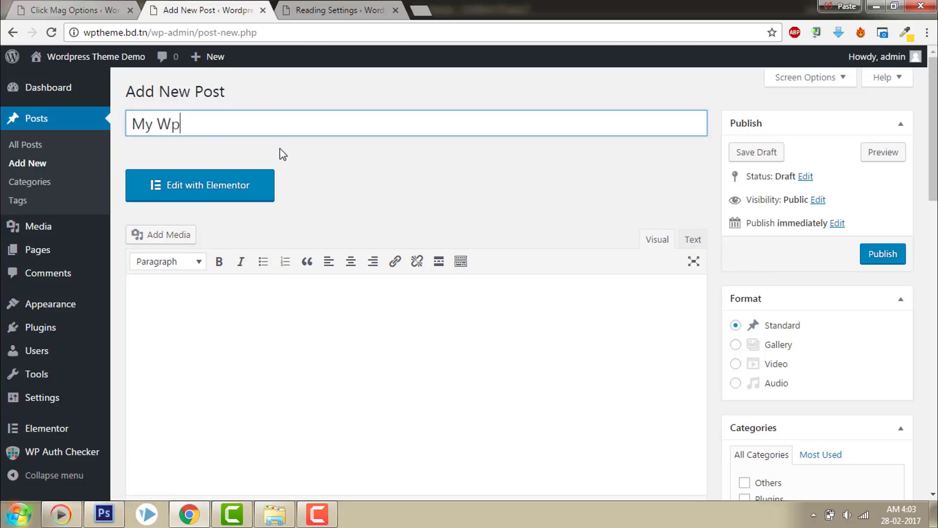
key(BackSpace)
text(P TH)
key(BackSpace)
text(heme CUs)
key(BackSpace)
key(BackSpace)
text(uz)
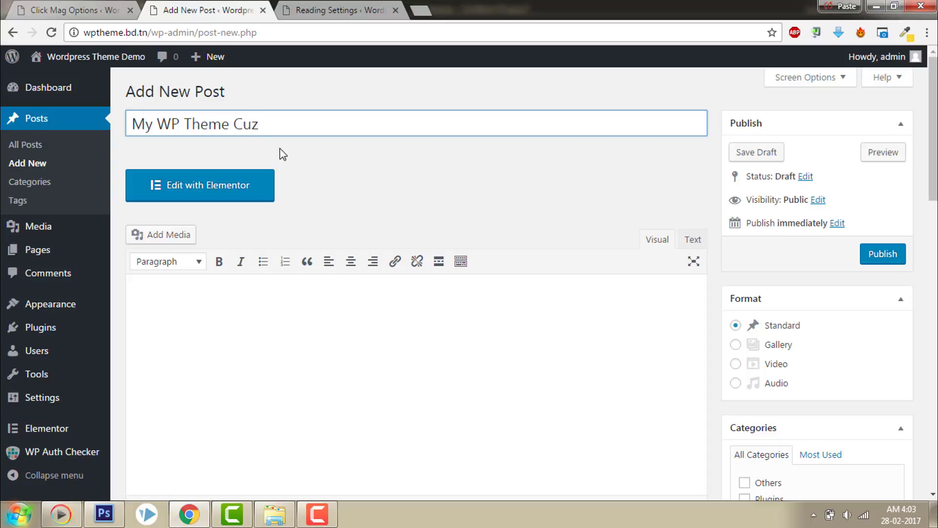
key(BackSpace)
text(stomization)
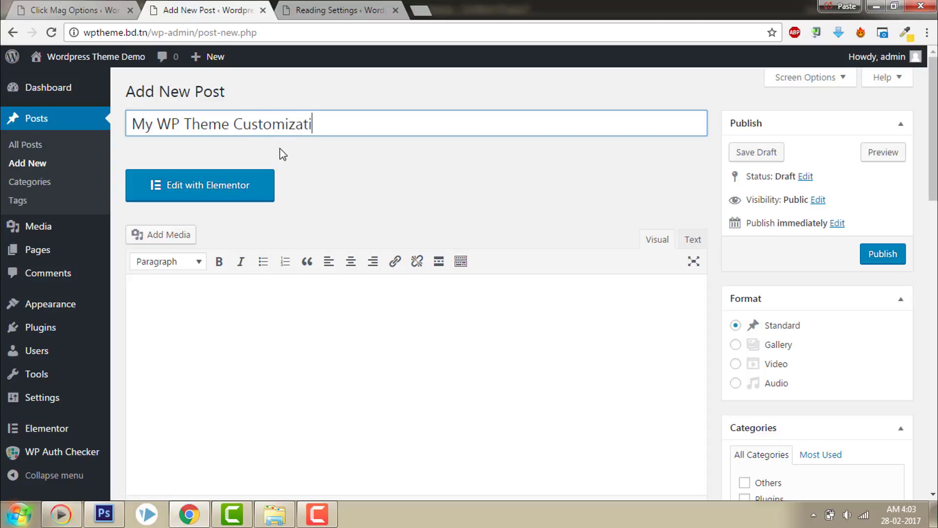
- Write the body 'This is my click mag theme customization video tutorial', tick Themes, and publish
click(484, 393)
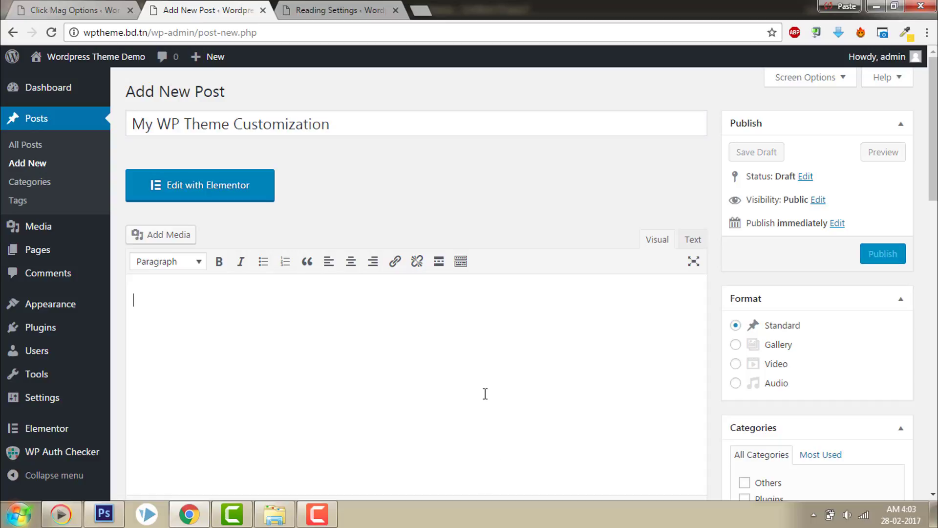
text(This is my)
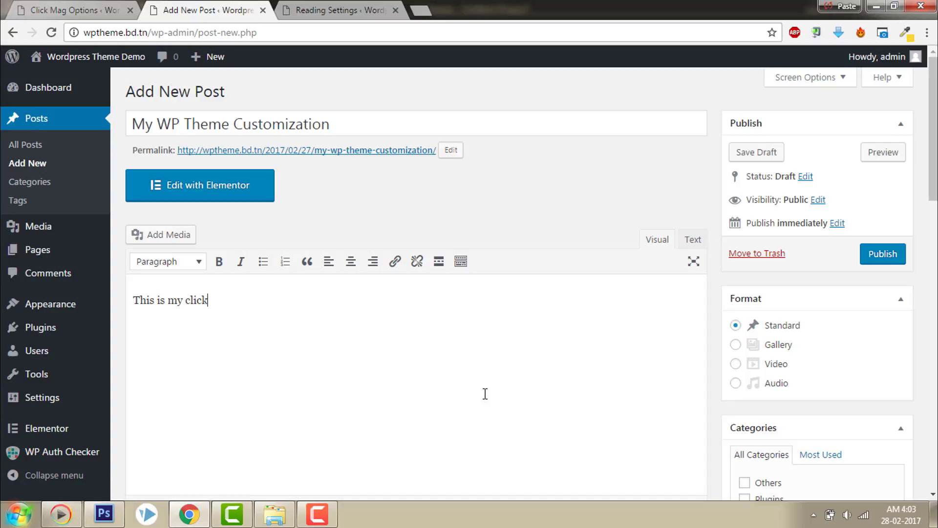
text(click nag)
key(BackSpace)
key(BackSpace)
text(mag theme customi)
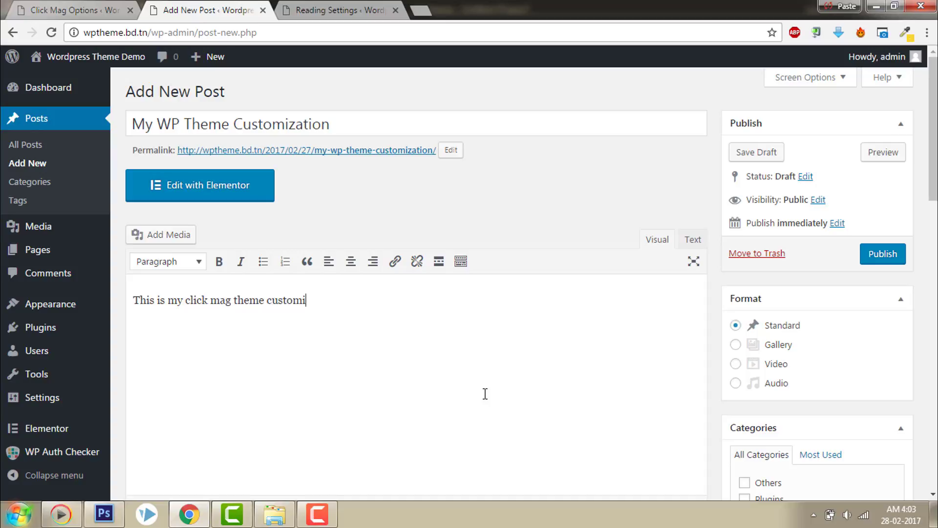
text(zation video tu)
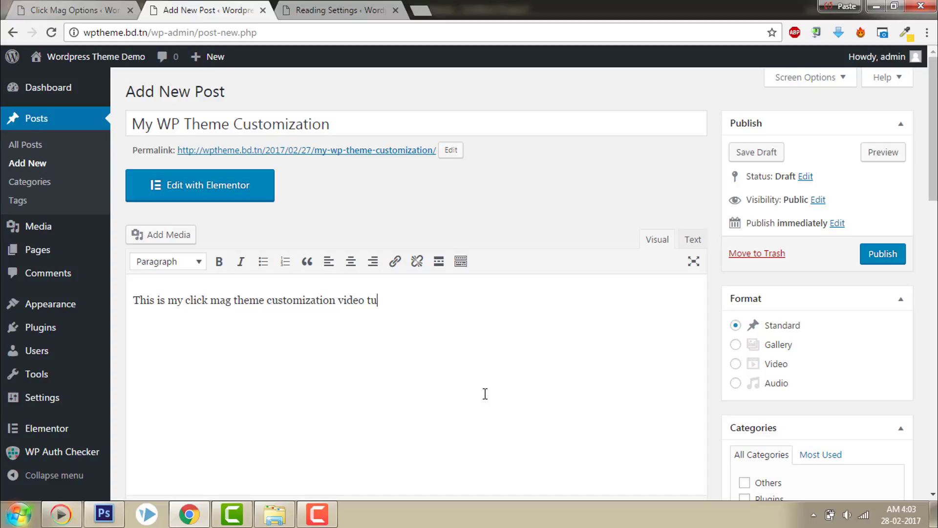
text(torial)
scroll(415, 283, down, 1)
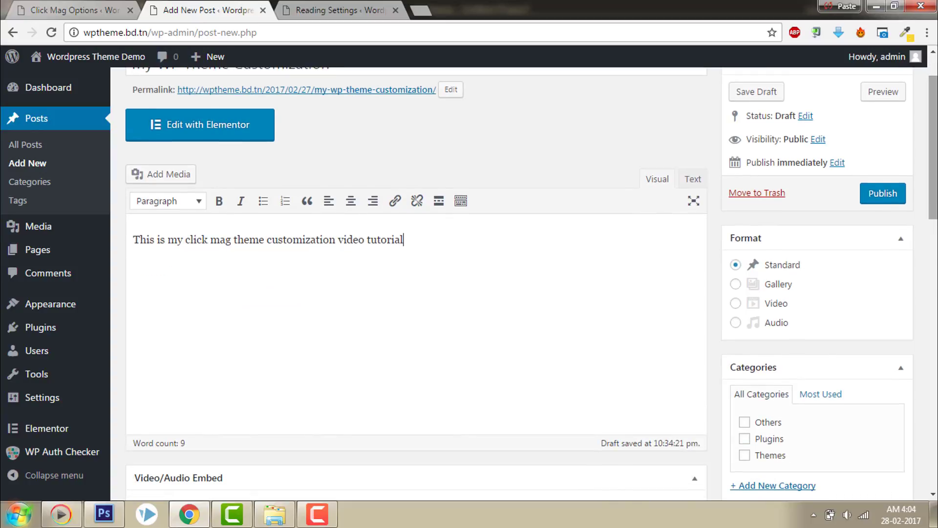
click(770, 456)
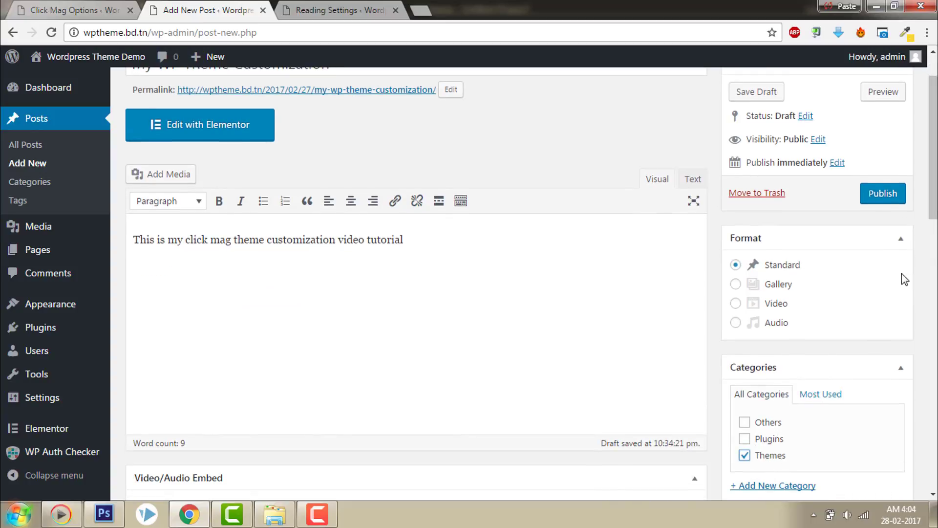
click(893, 205)
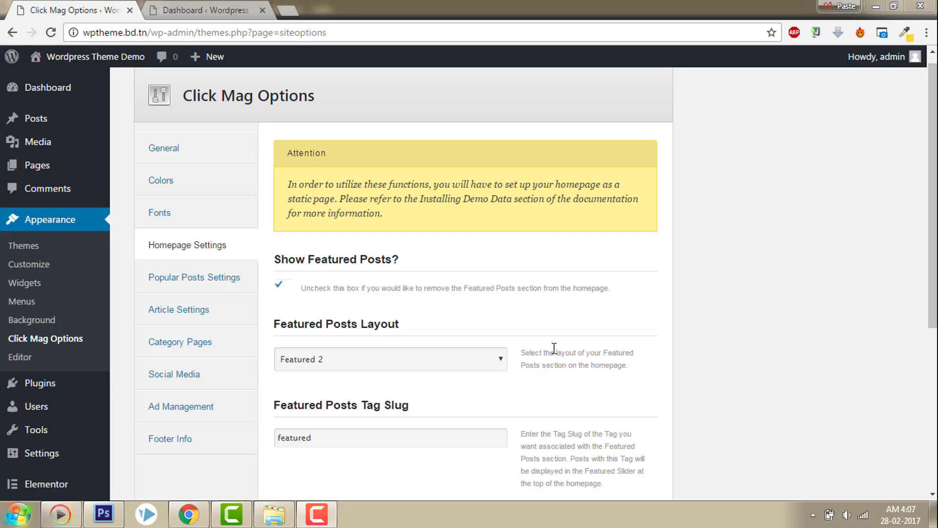
- Move from Popular Posts to Article Settings and leave Default Post Template on Template 1
click(197, 281)
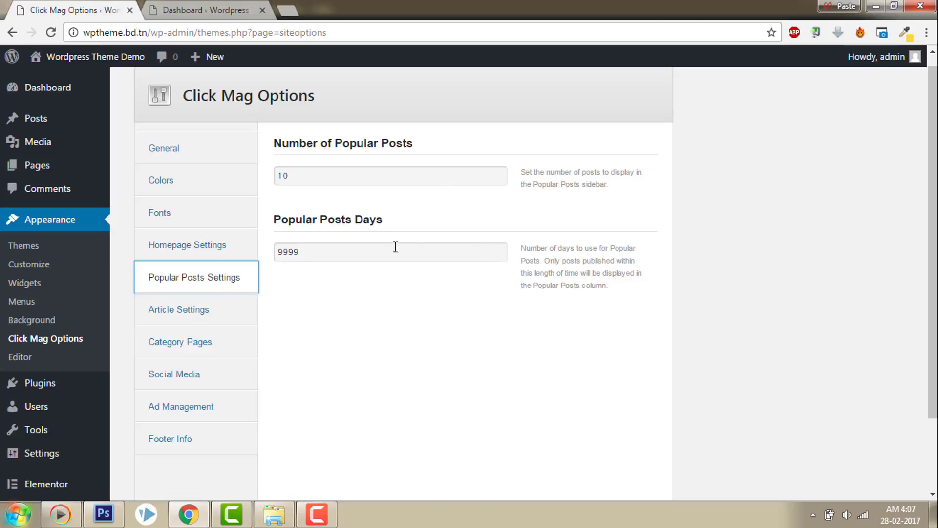
click(205, 314)
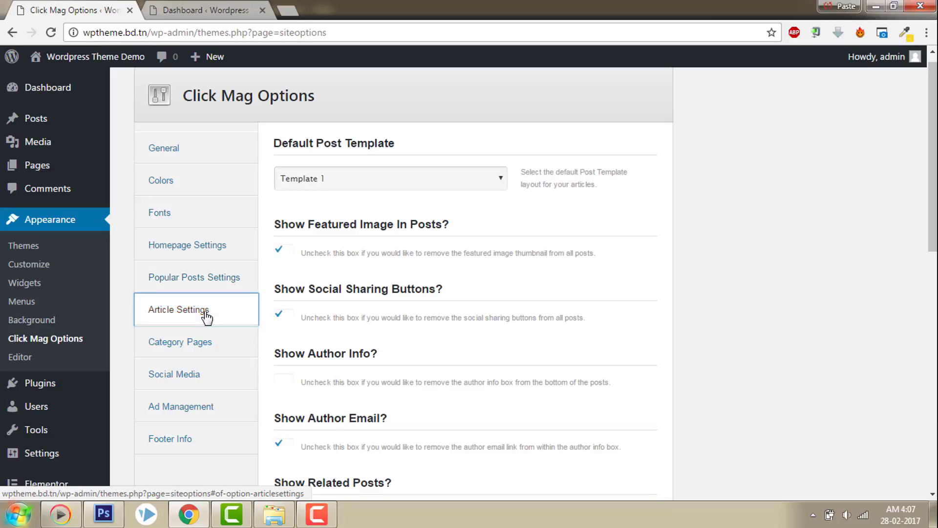
click(409, 182)
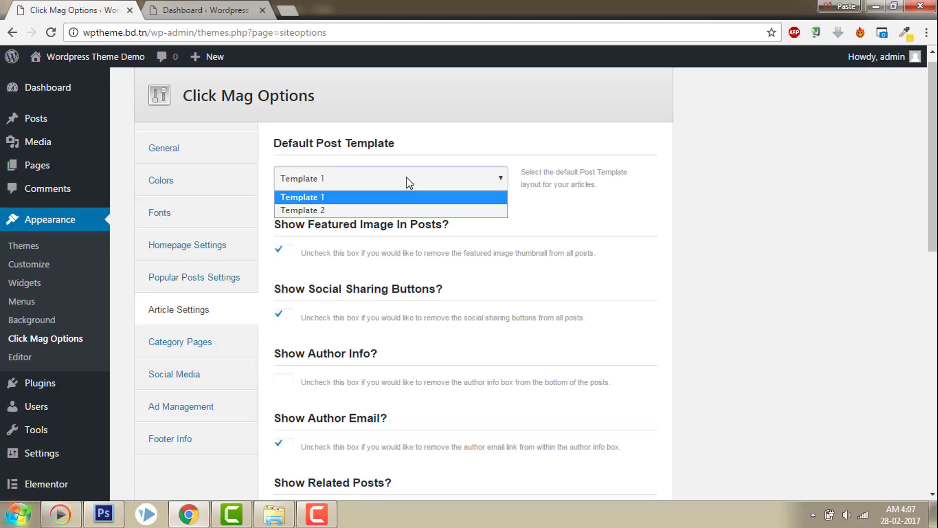
click(409, 182)
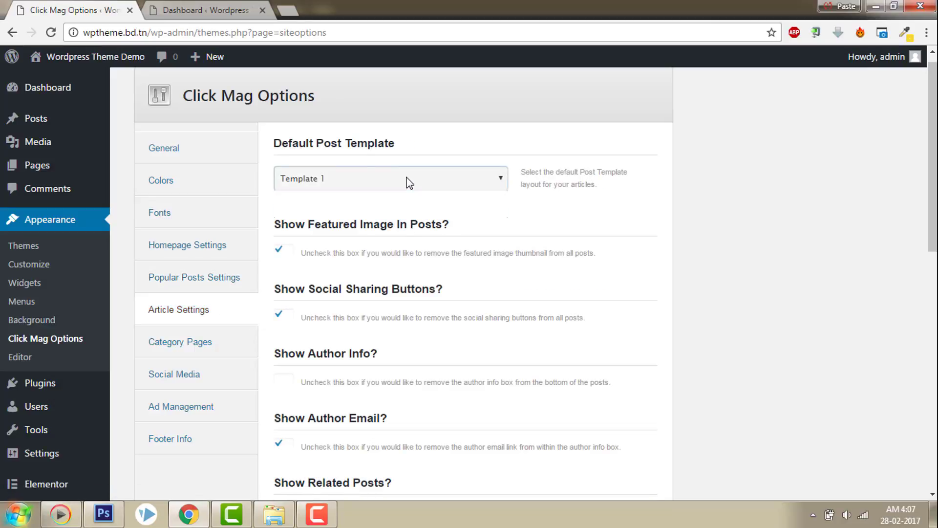
click(409, 183)
click(409, 182)
click(405, 184)
click(395, 185)
scroll(469, 278, down, 1)
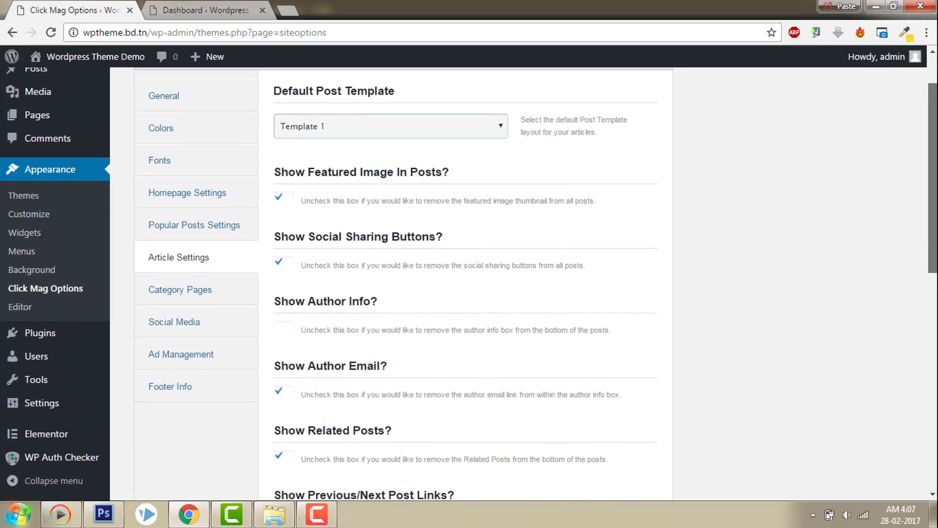
scroll(709, 147, down, 1)
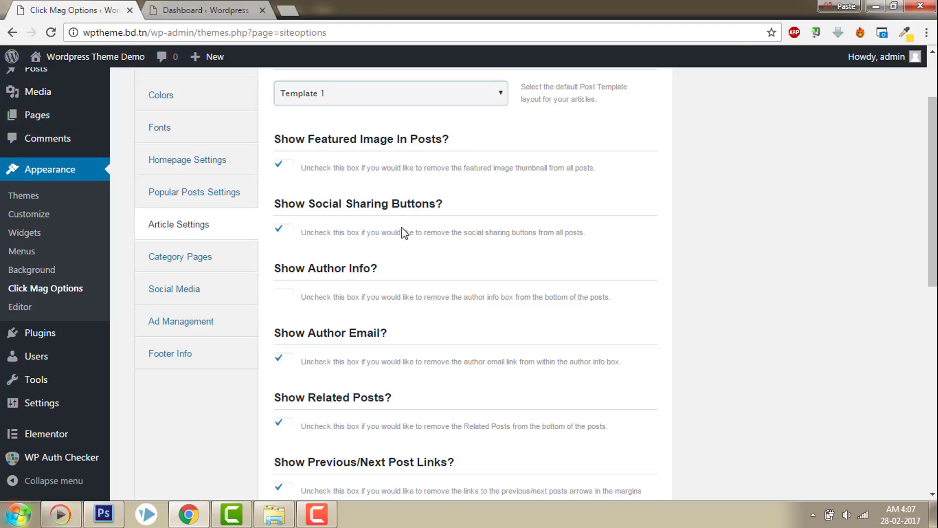
- Open the My WP Theme Customization post from the Dashboard's Visit Site, then return to Click Mag Options
click(220, 8)
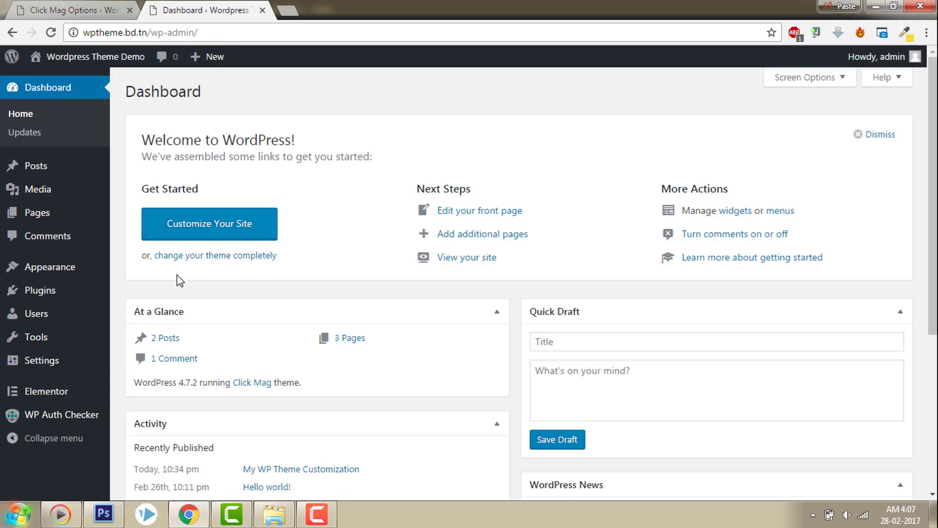
click(107, 64)
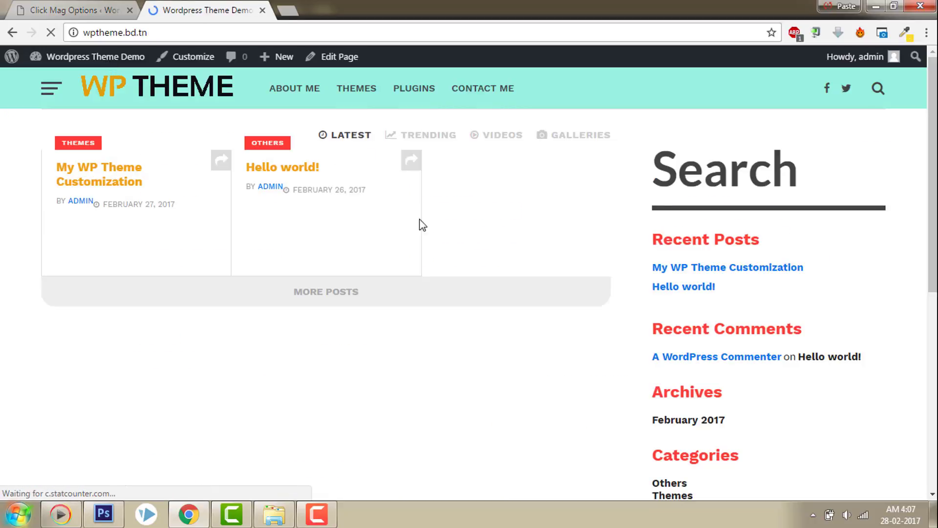
click(120, 168)
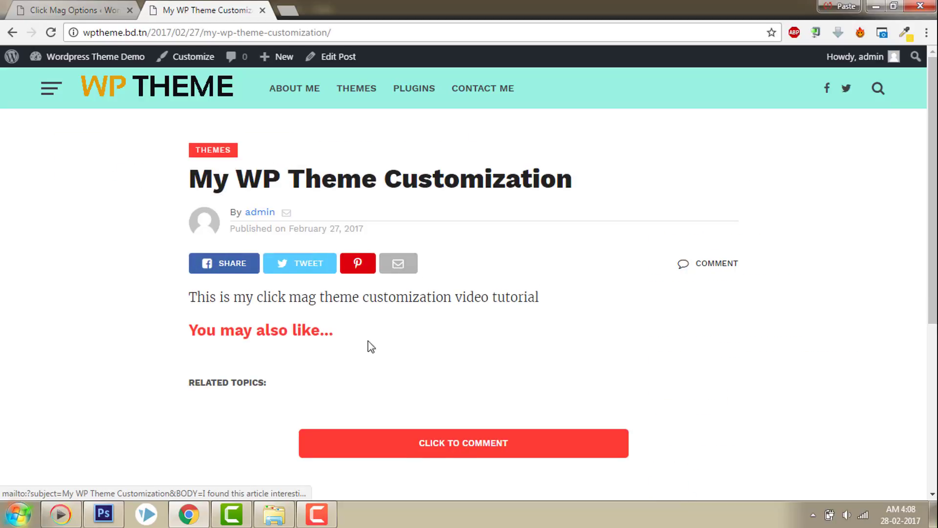
click(58, 6)
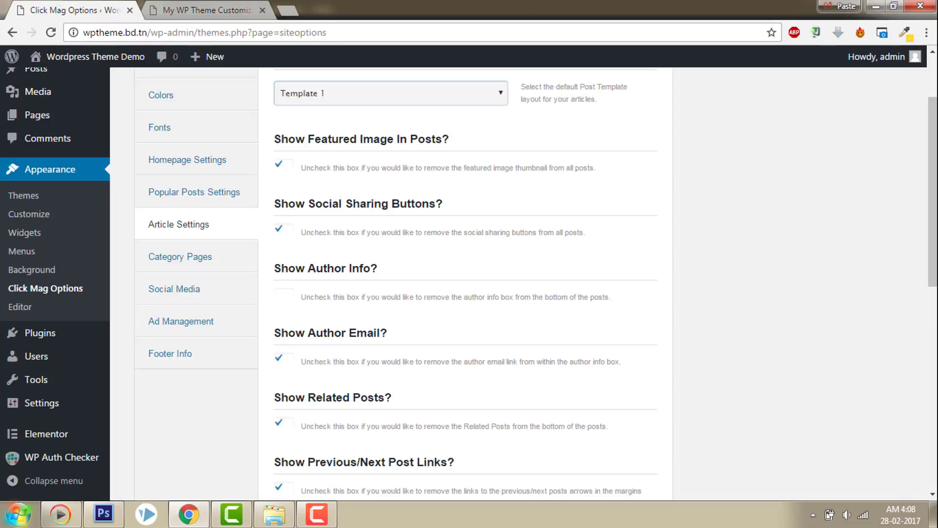
drag(934, 242, 936, 300)
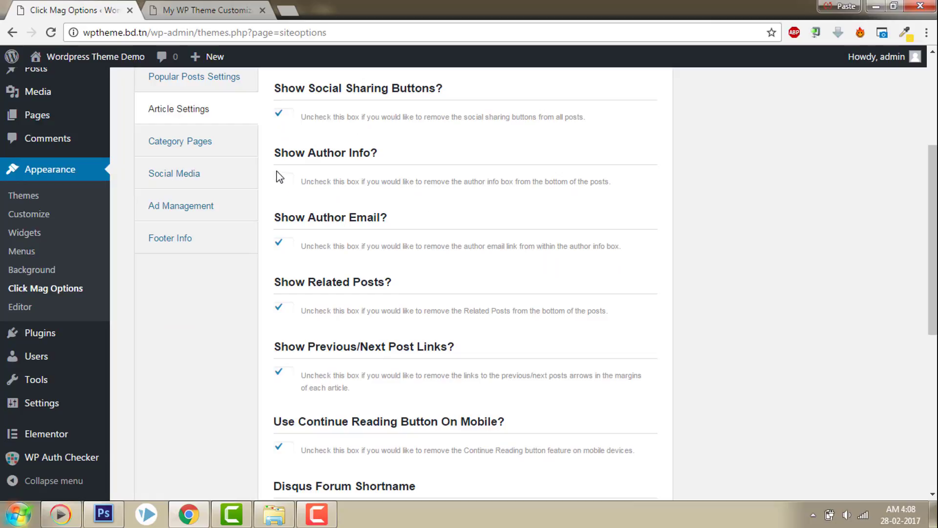
key(ctrl+Tab)
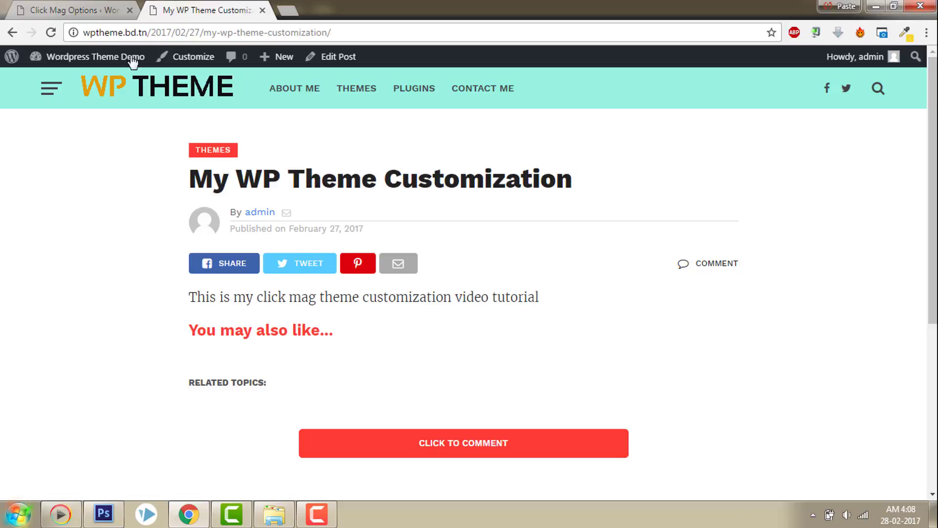
click(66, 7)
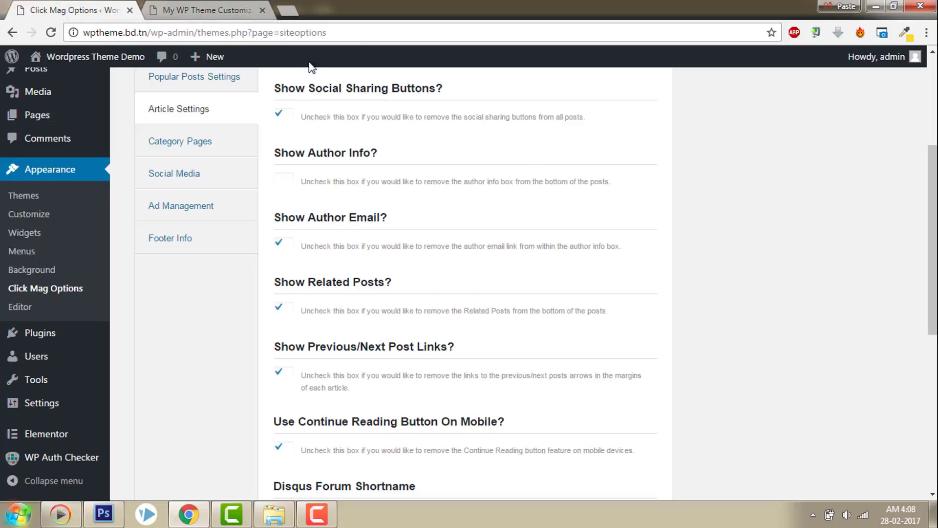
- Turn off the author email link in Article Settings, checking the live post, and save
scroll(868, 238, down, 1)
scroll(869, 237, down, 1)
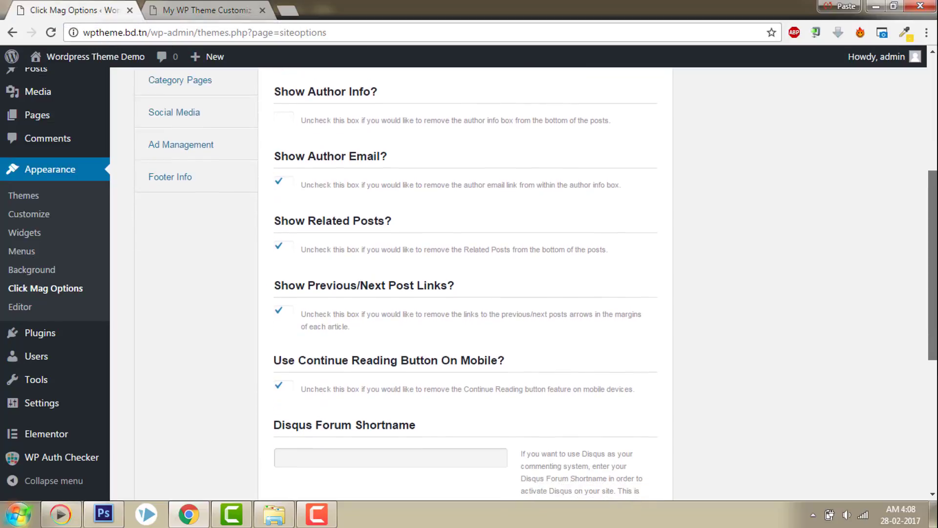
click(244, 7)
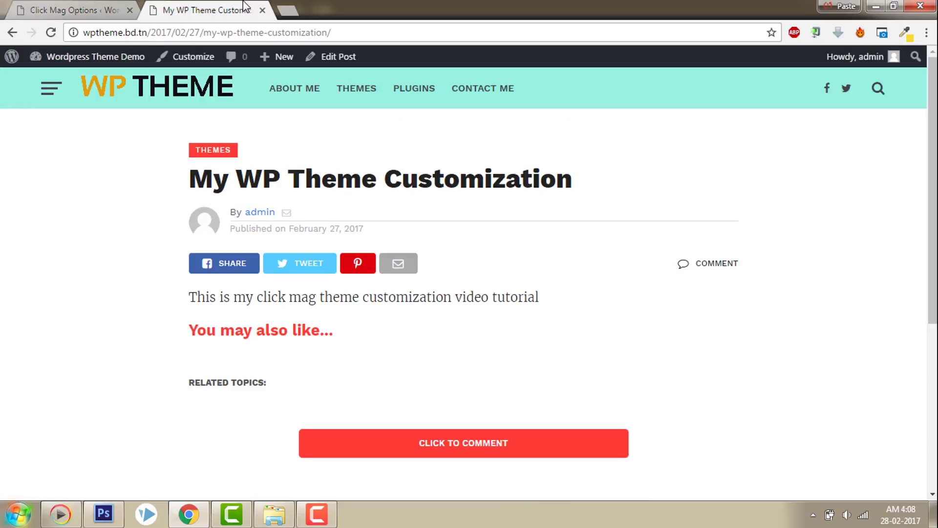
click(44, 9)
click(281, 176)
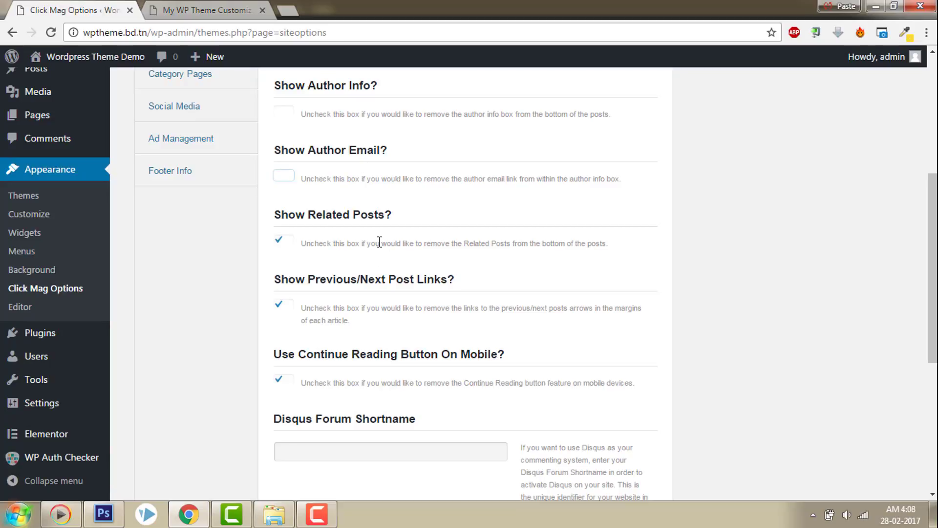
click(215, 10)
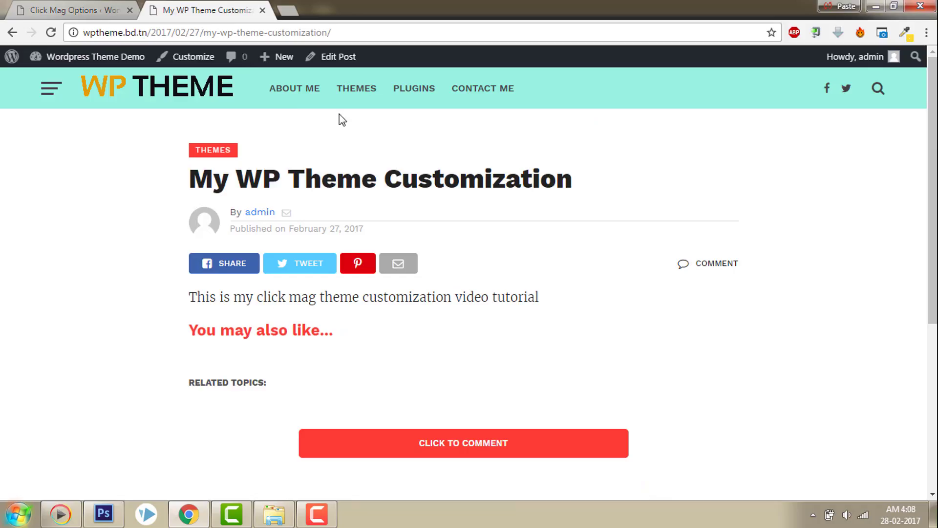
scroll(463, 283, down, 5)
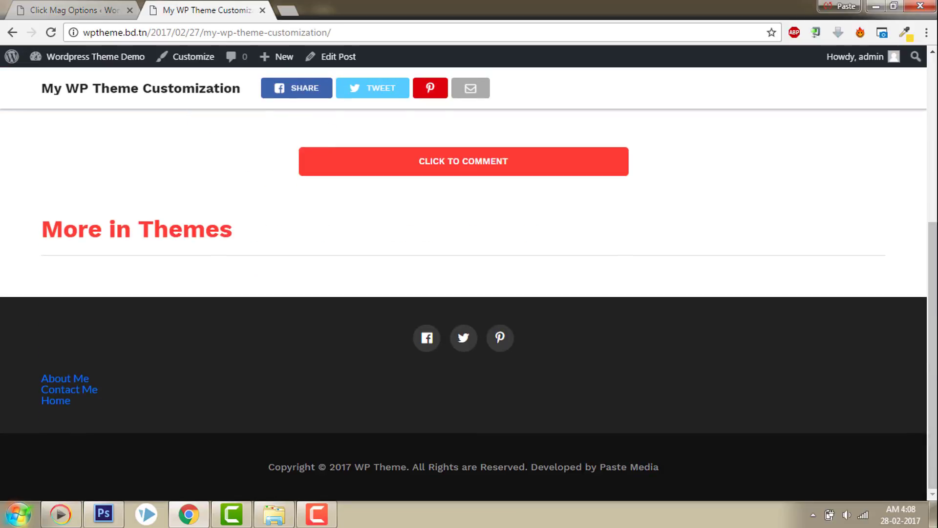
scroll(934, 313, up, 1)
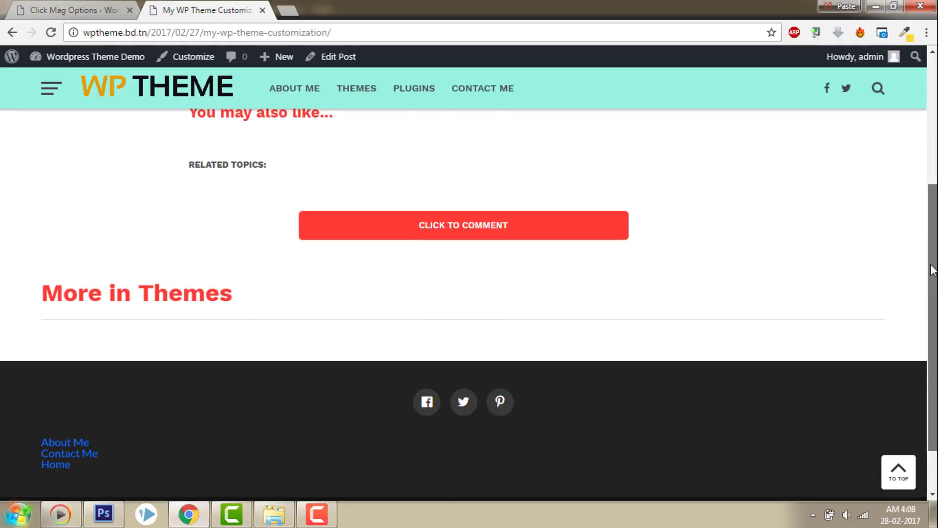
click(103, 7)
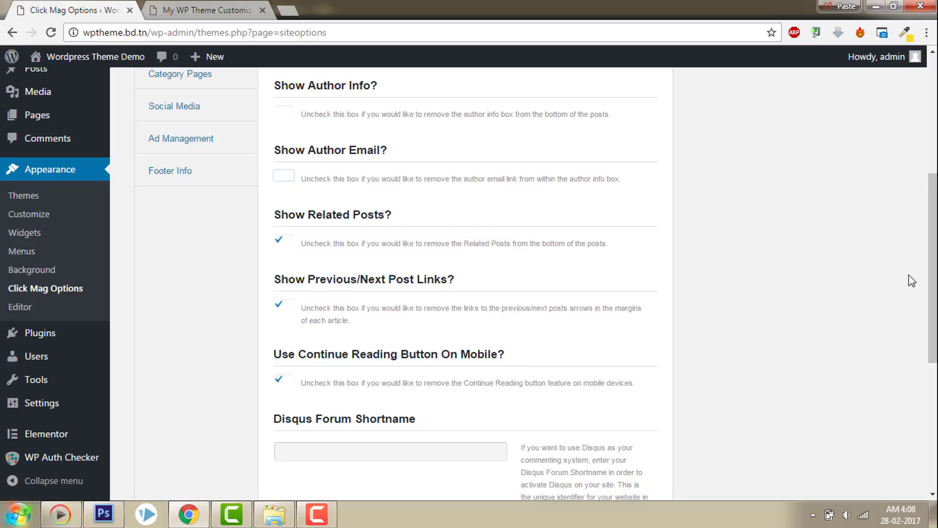
drag(933, 250, 934, 376)
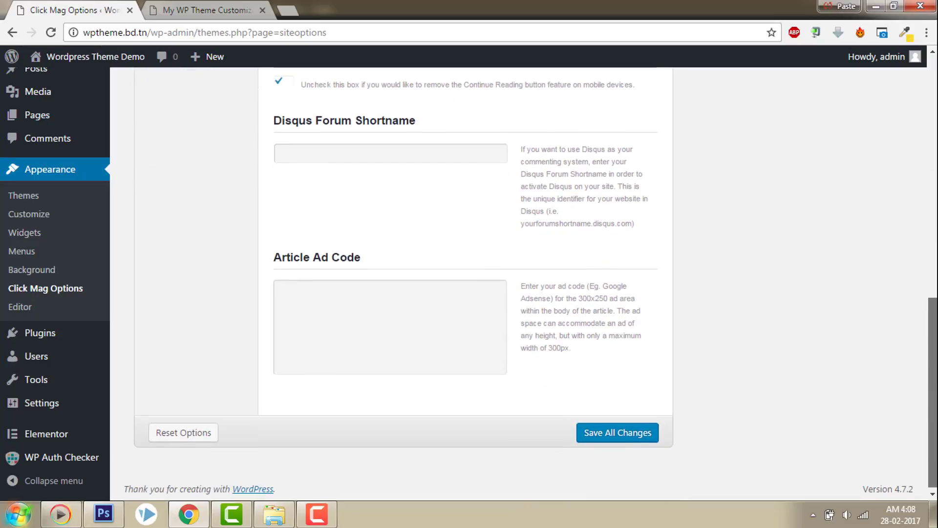
click(627, 433)
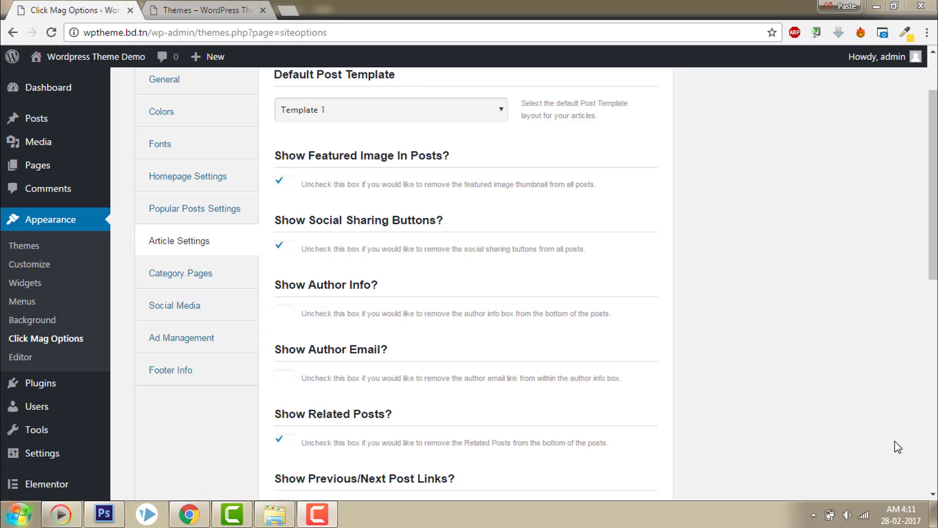
- Open Category Pages and leave the Archive Blog Layout on Row
click(190, 274)
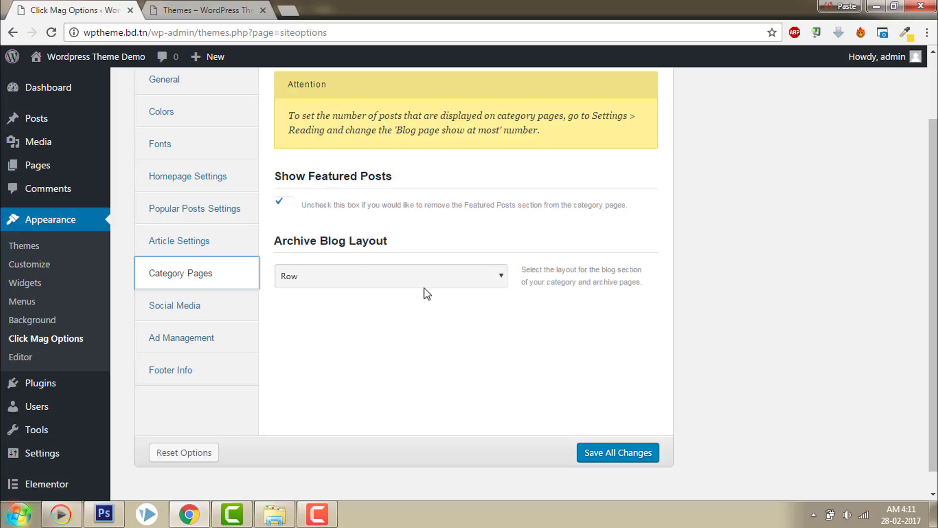
click(399, 279)
click(399, 279)
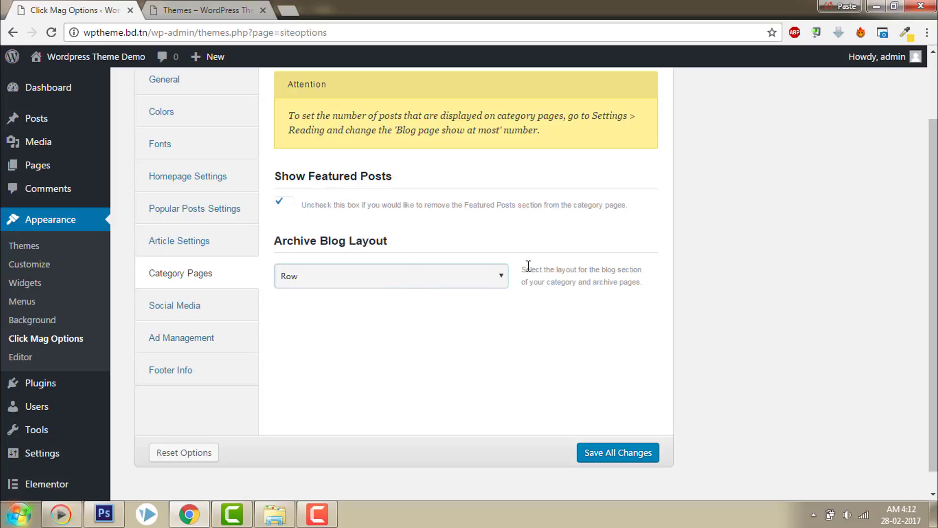
- Review the Facebook, Twitter and Pinterest URL fields in Social Media against the live site
click(220, 309)
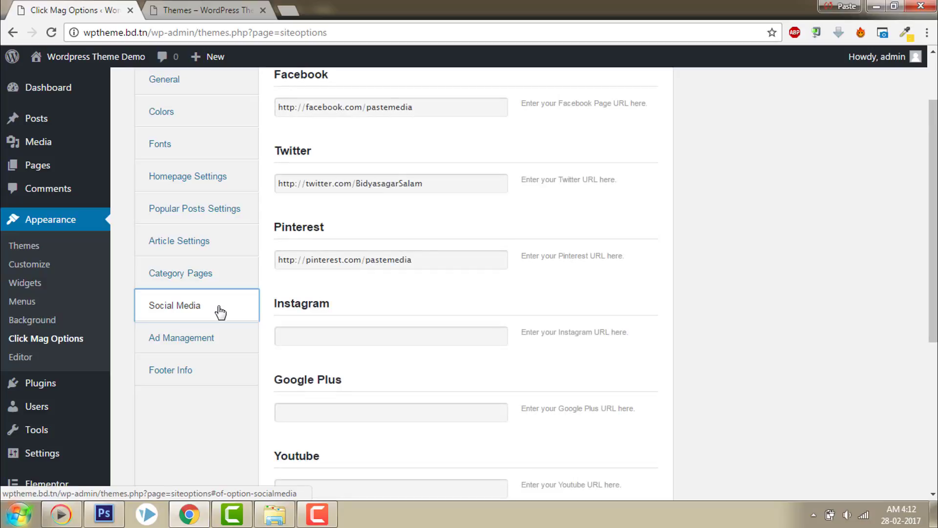
scroll(933, 222, up, 1)
scroll(933, 222, up, 2)
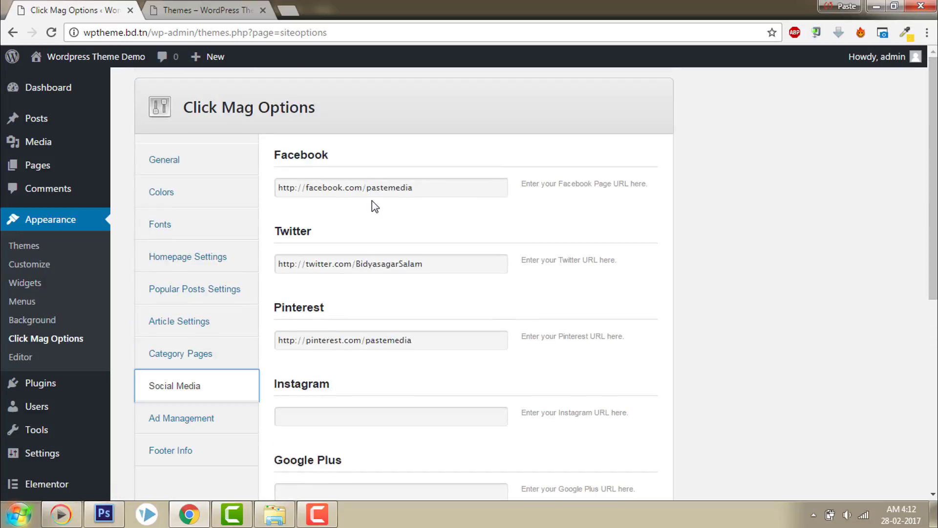
click(356, 187)
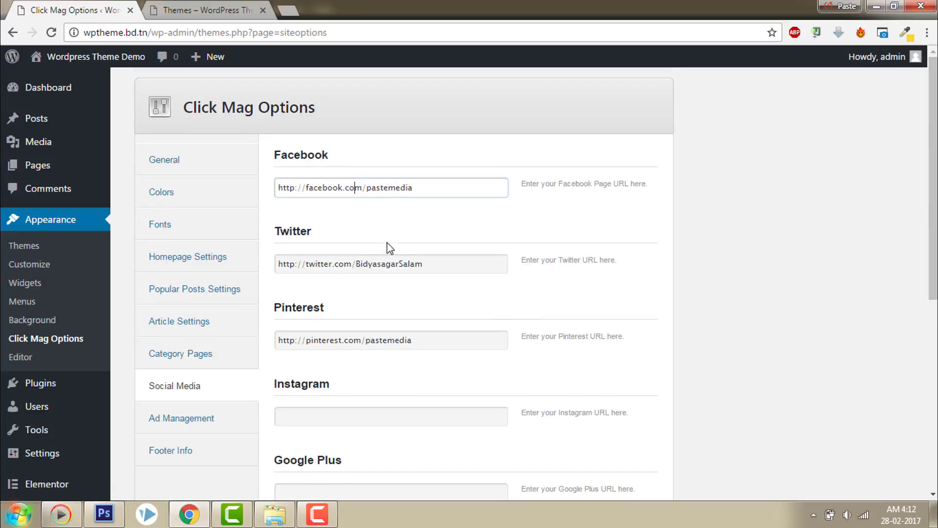
click(397, 264)
click(411, 339)
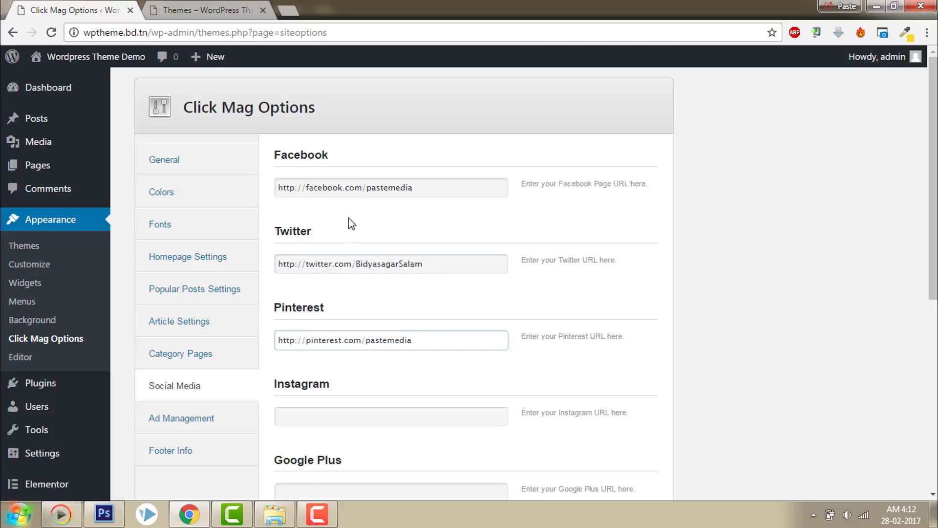
click(212, 9)
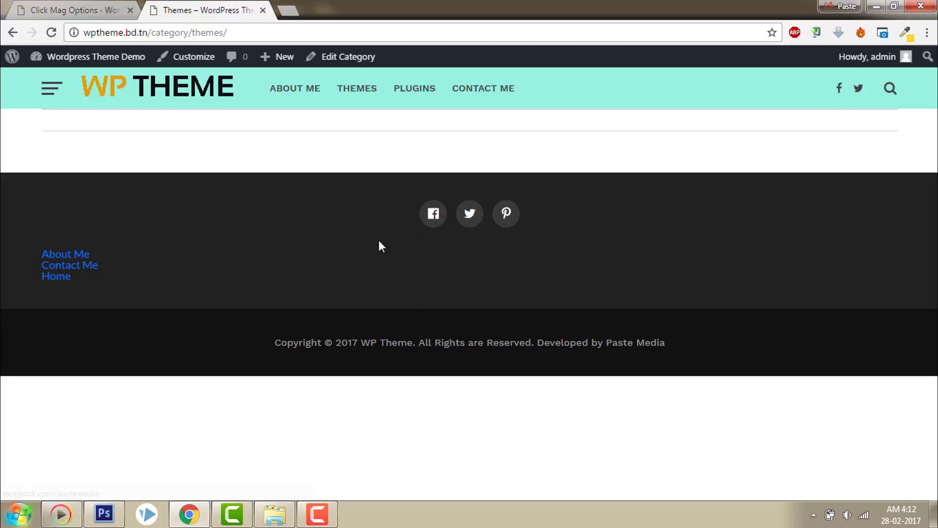
click(67, 11)
scroll(537, 288, down, 4)
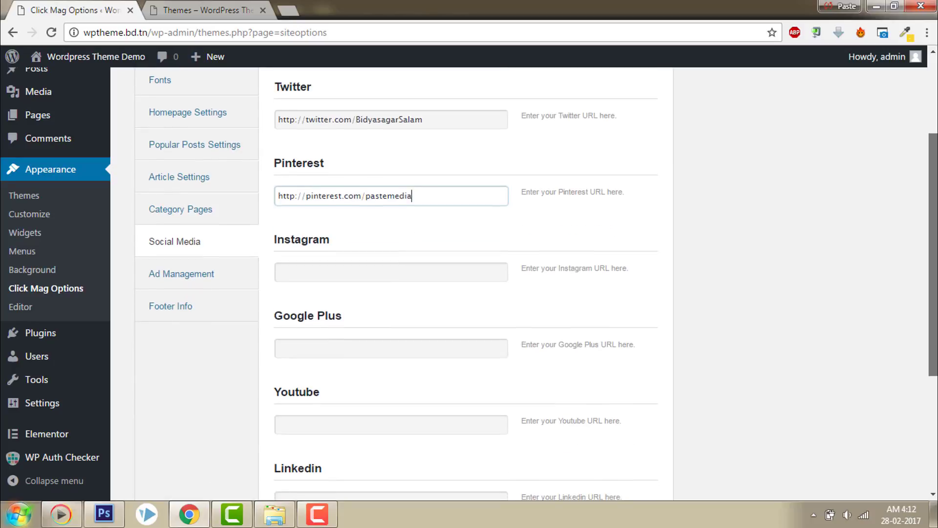
scroll(464, 284, down, 4)
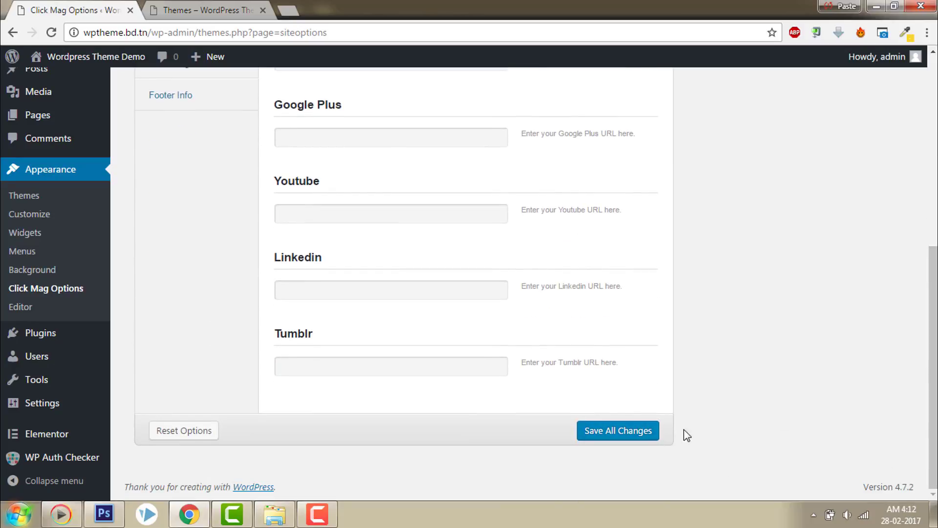
scroll(538, 289, up, 5)
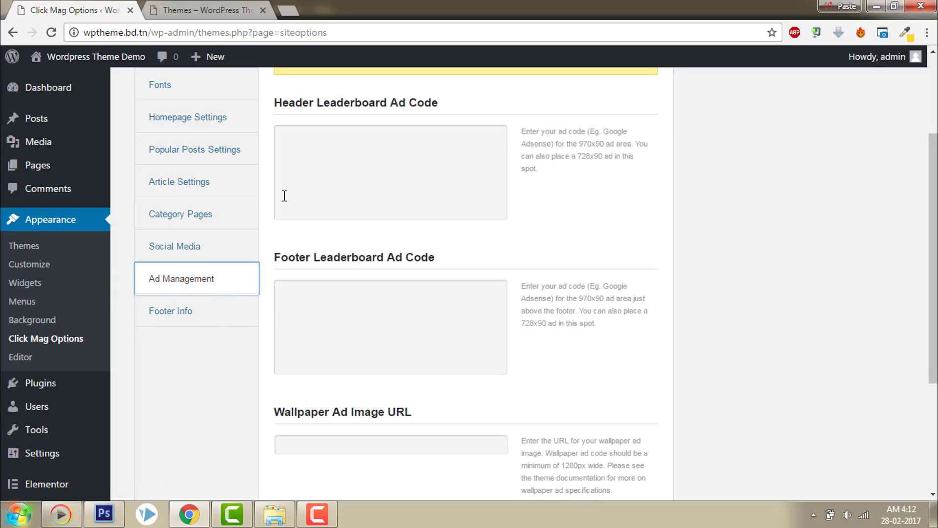
- Leave the header and footer leaderboard ad code boxes empty, then move on to Footer Info
click(369, 191)
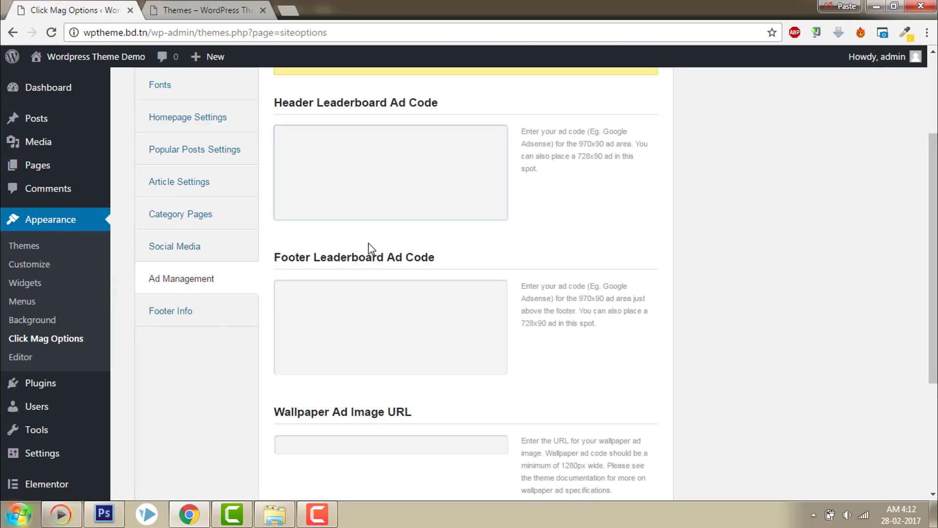
click(362, 332)
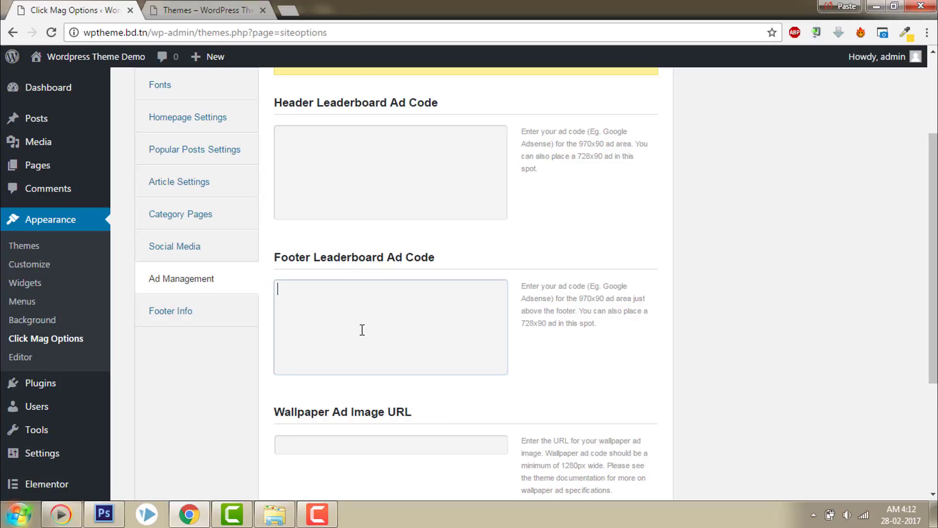
scroll(935, 382, down, 2)
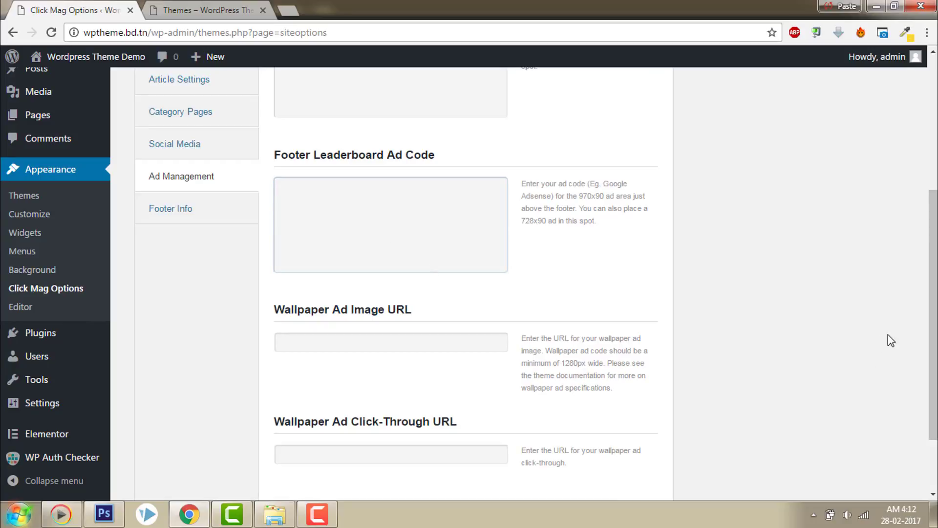
scroll(933, 318, down, 2)
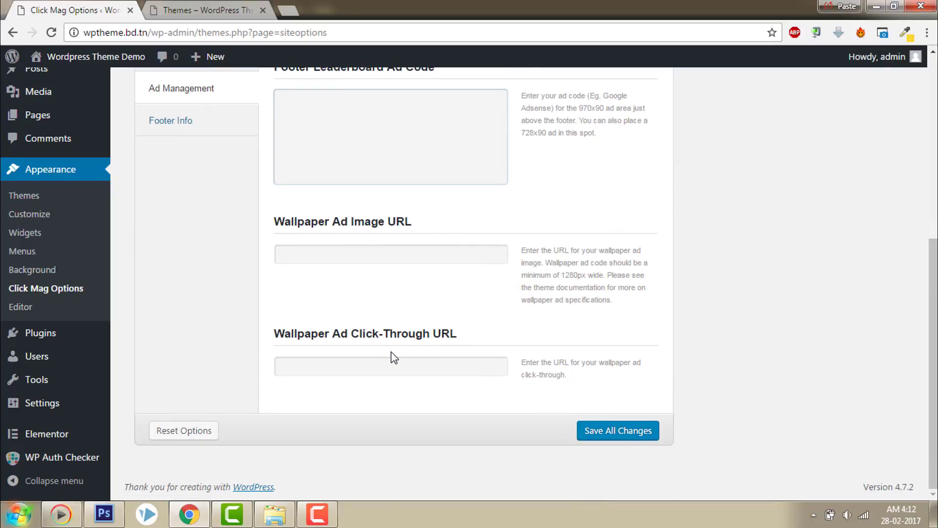
drag(934, 353, 926, 169)
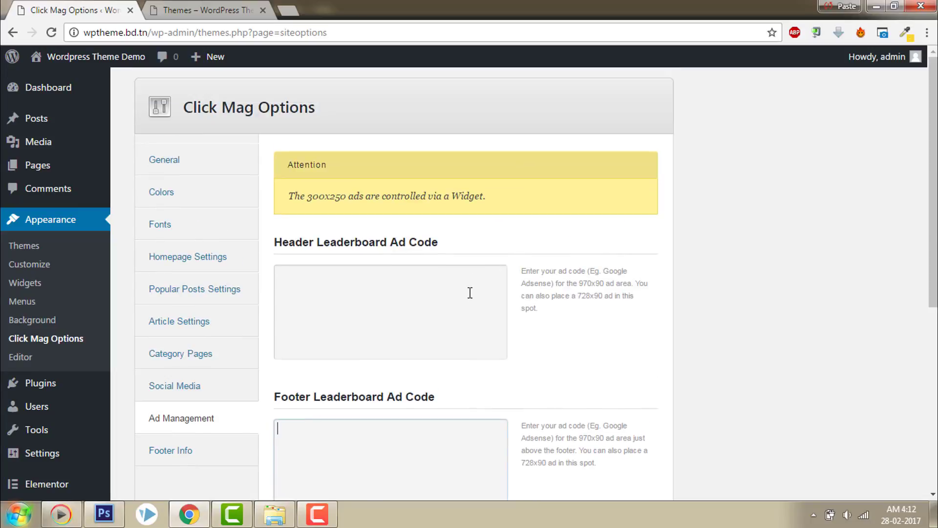
drag(933, 195, 933, 251)
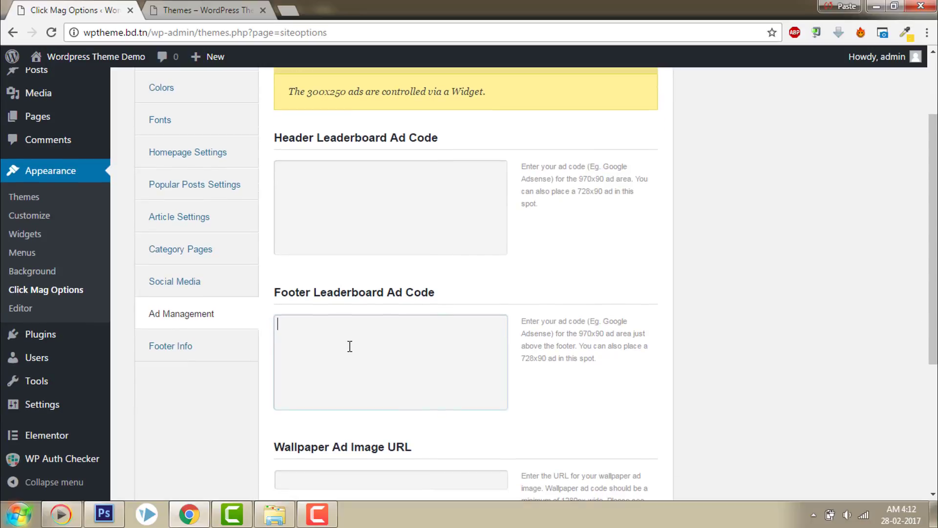
click(166, 347)
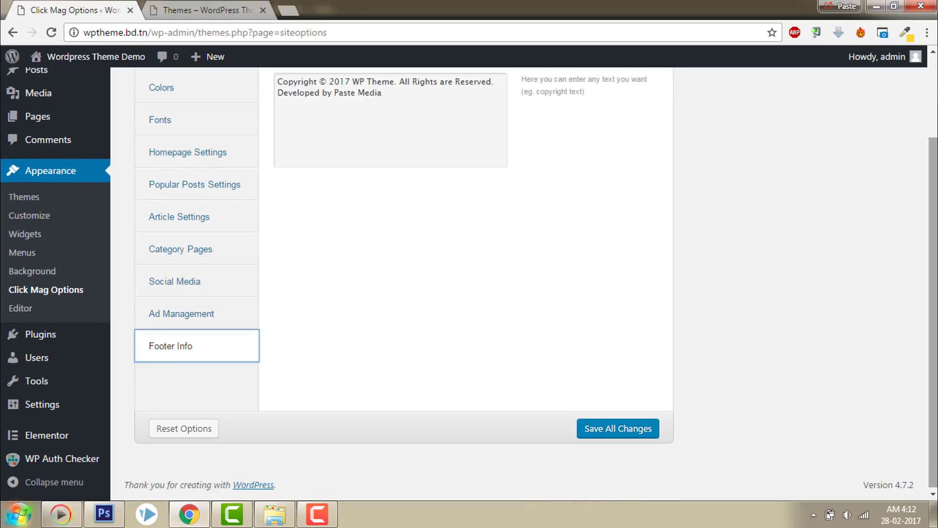
- Compare the WP Theme 2017 / Paste Media copyright line with the live footer and save
scroll(927, 264, up, 2)
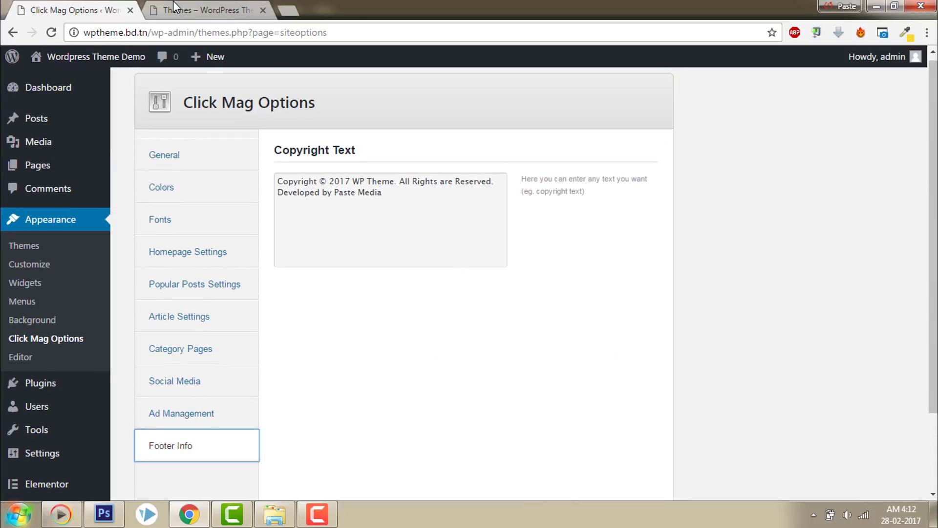
click(185, 7)
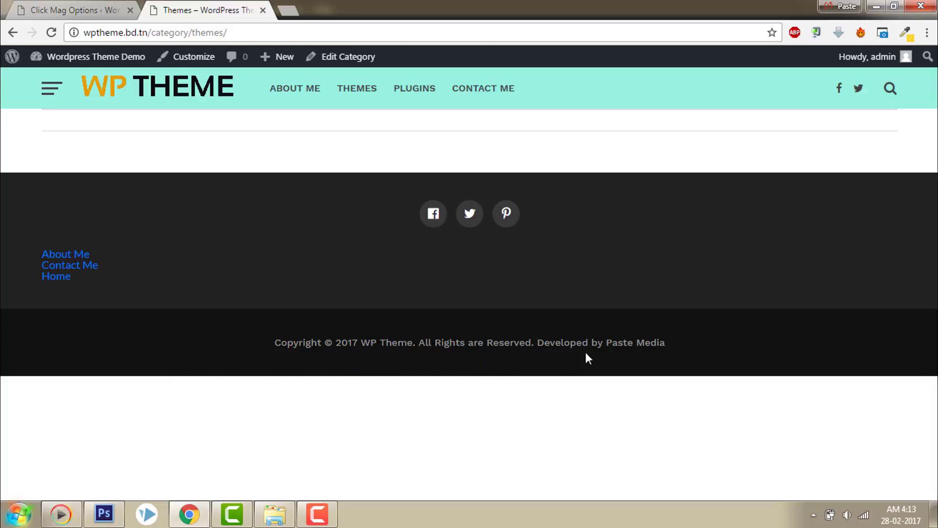
click(31, 8)
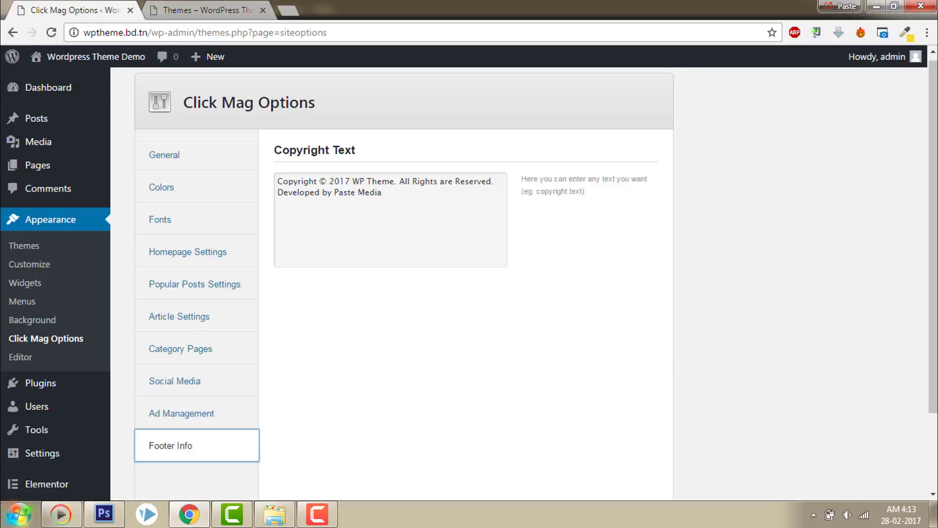
scroll(399, 188, down, 1)
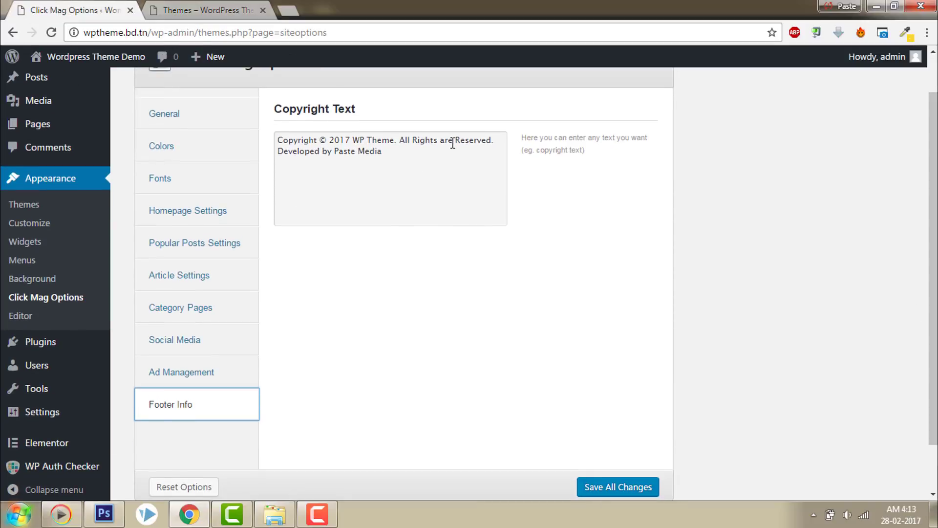
click(622, 488)
scroll(936, 288, down, 2)
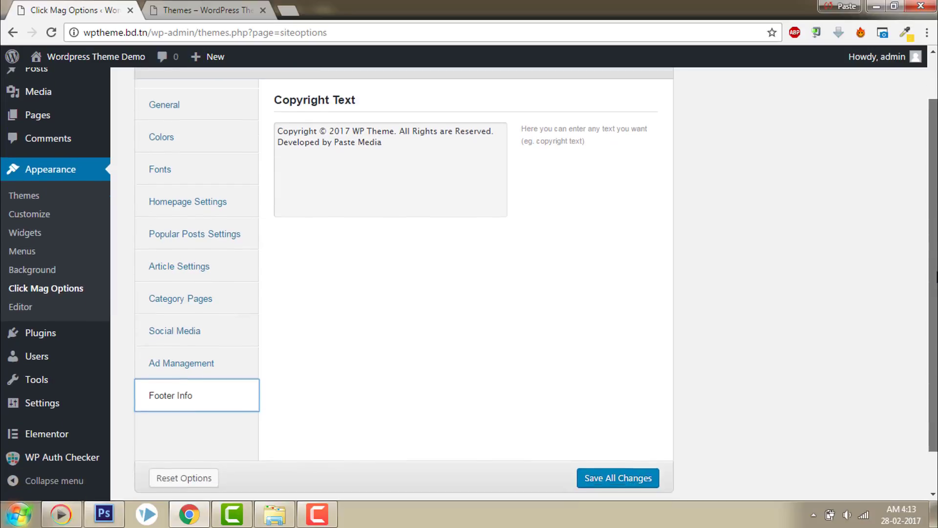